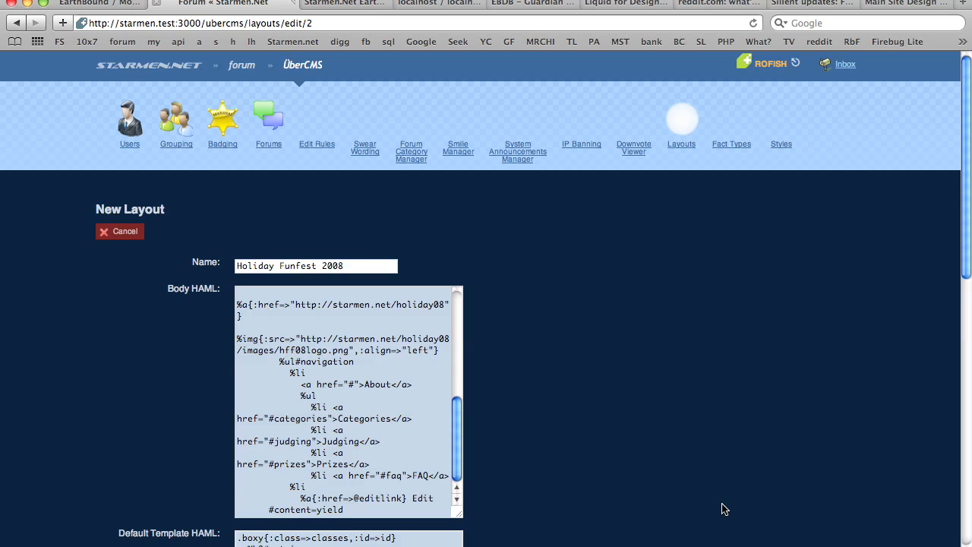
Step: Examine the Casey Bat entry in the EarthBound walkthrough's item list for the attributes a weapon needs
click(363, 4)
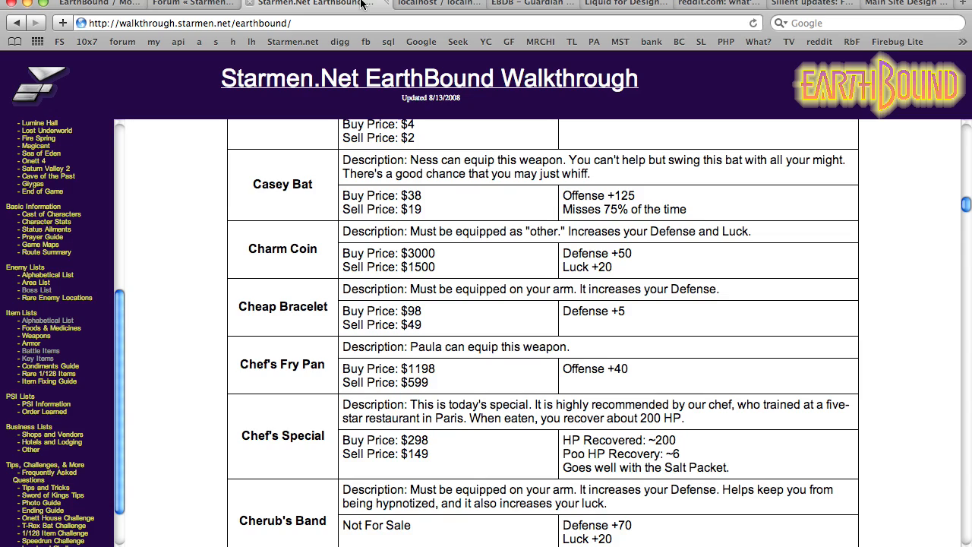
scroll(401, 431, down, 3)
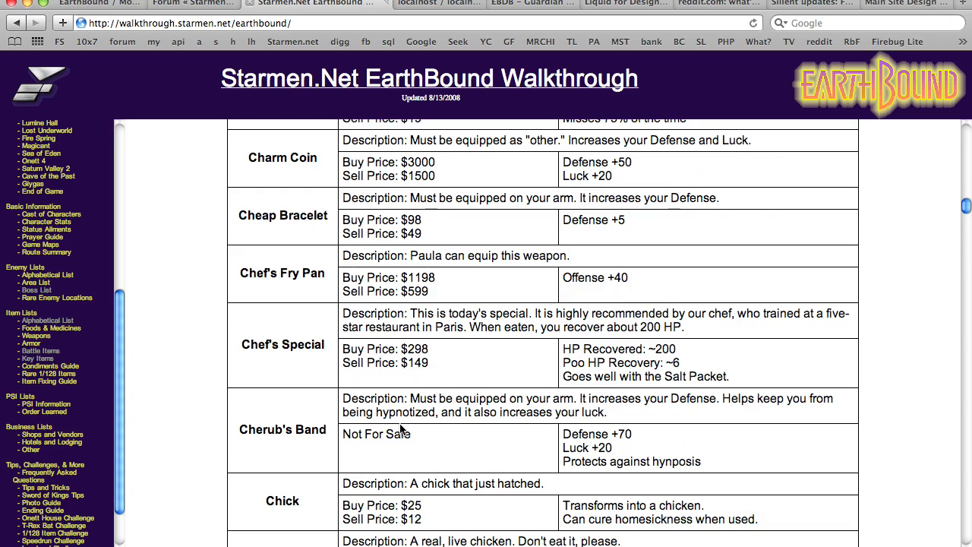
scroll(401, 430, down, 8)
scroll(401, 430, up, 15)
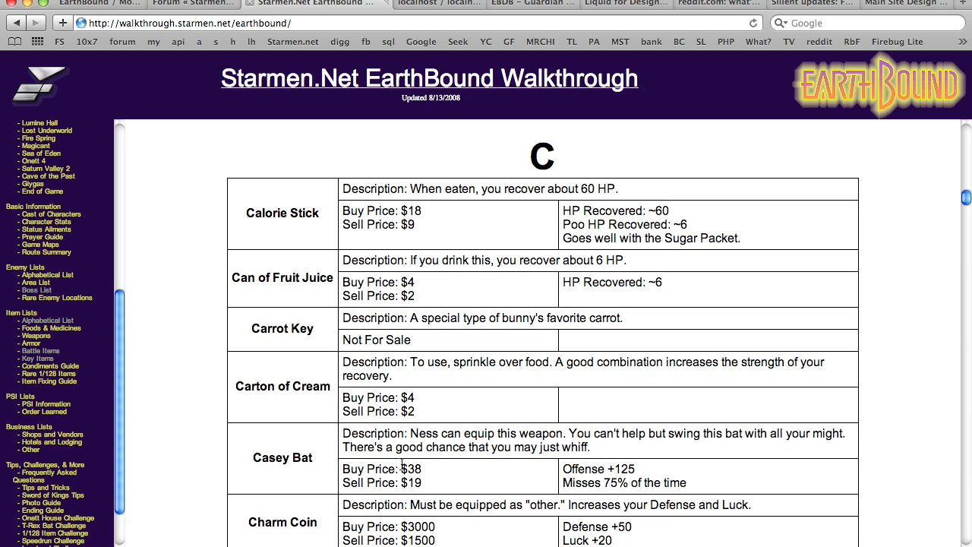
drag(346, 465, 331, 442)
click(715, 480)
click(333, 433)
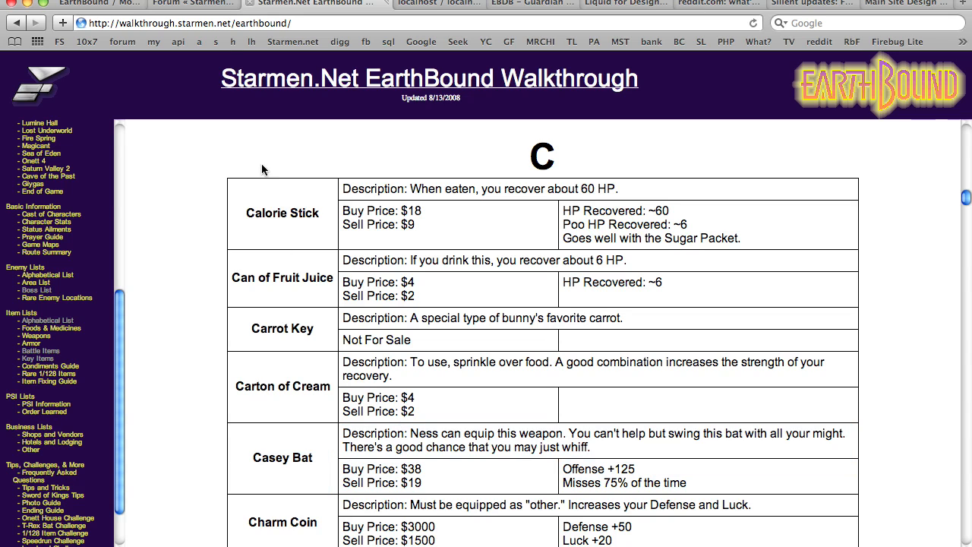
Step: Create a new fact type named Weapon in the ÜberCMS
click(198, 3)
click(737, 128)
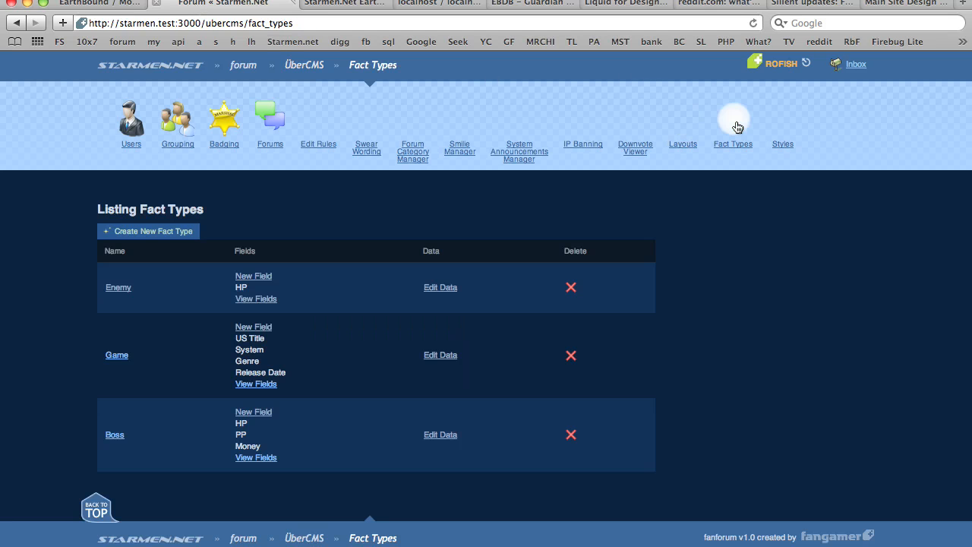
click(146, 239)
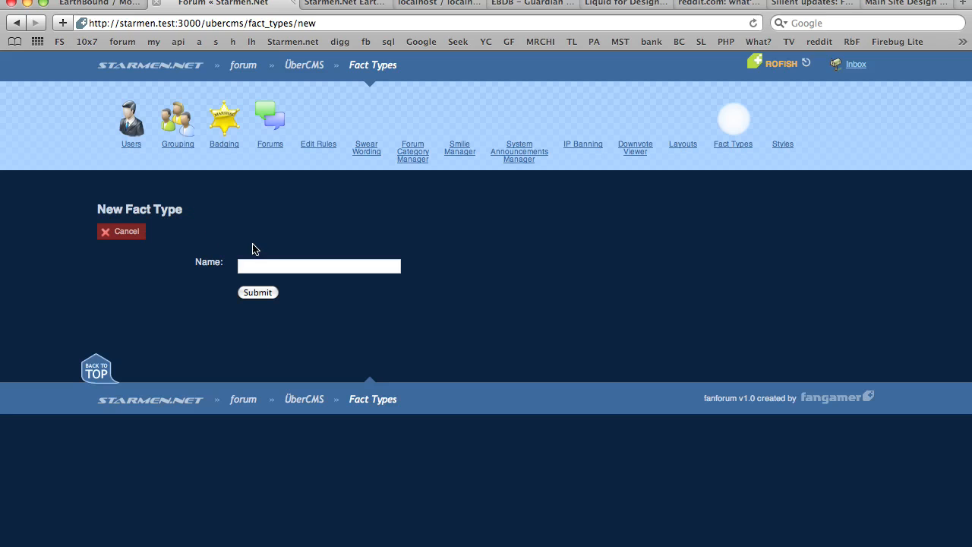
click(256, 266)
text(Weapon)
click(262, 290)
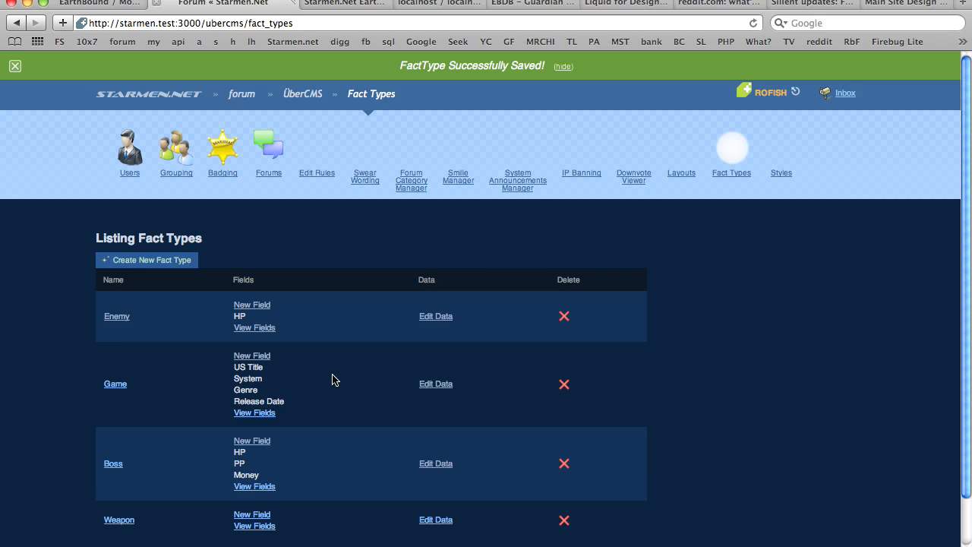
Step: Add a fact field named Buy with the Whole Numbers type to the Weapon fact type
click(250, 517)
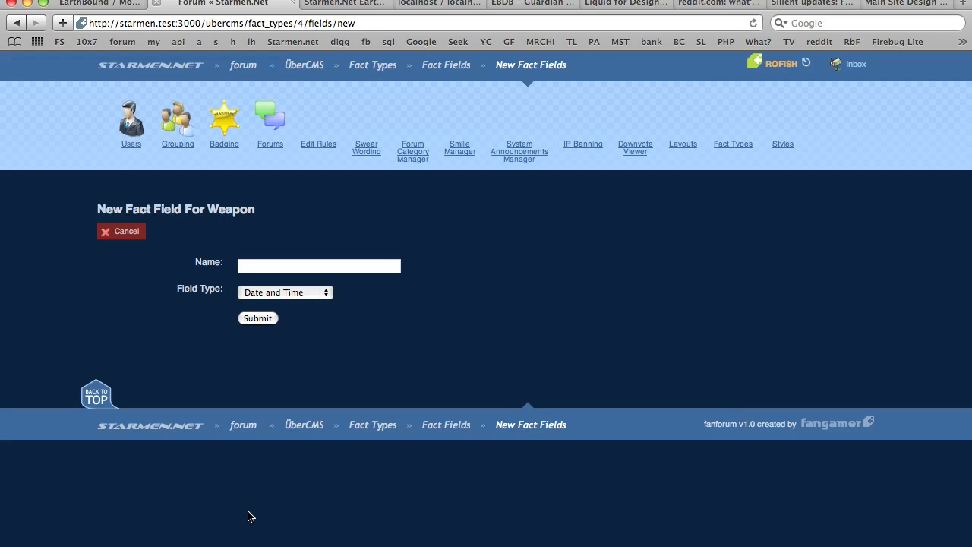
click(295, 264)
click(353, 2)
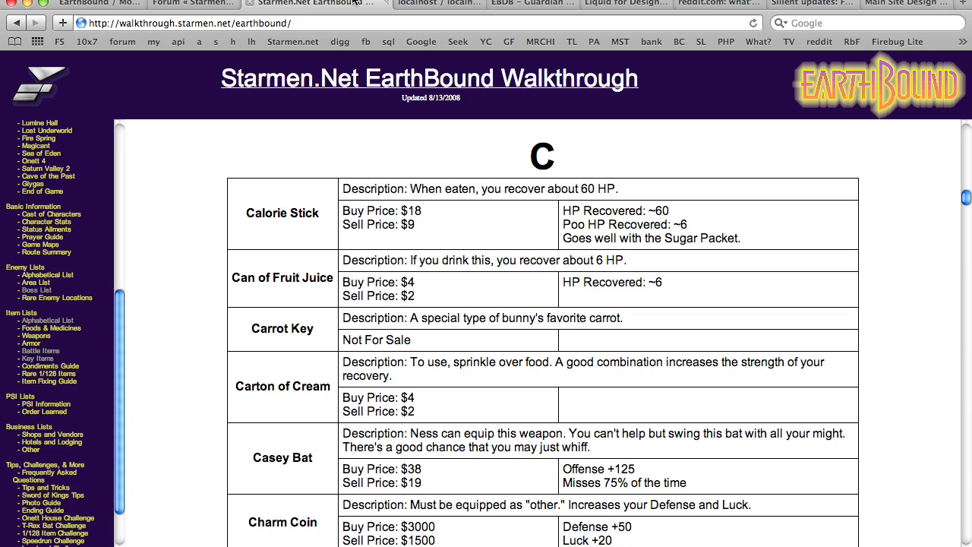
click(219, 5)
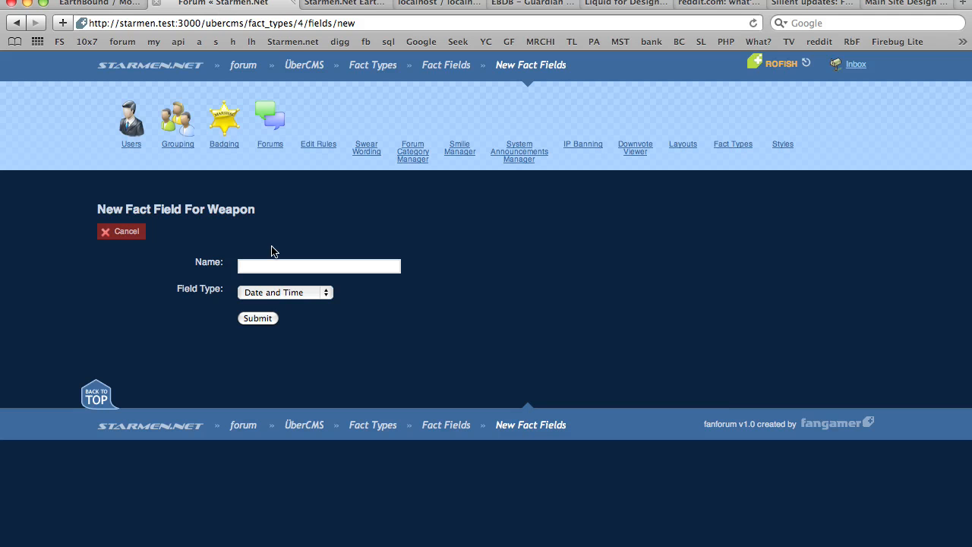
text(Buy Price)
drag(256, 266, 327, 267)
key(BackSpace)
click(318, 291)
click(300, 336)
click(258, 319)
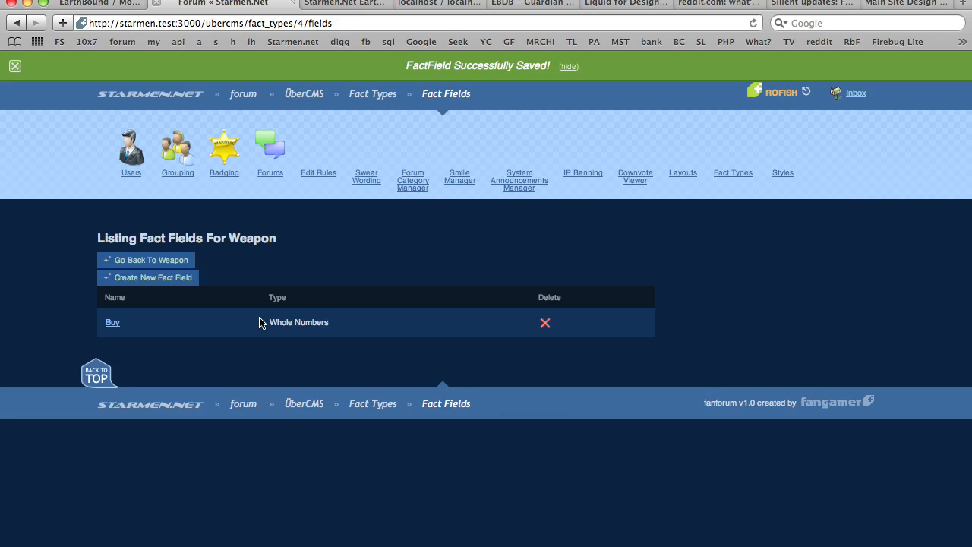
Step: Add a second Weapon fact field named Sell with the Whole Numbers type
click(152, 278)
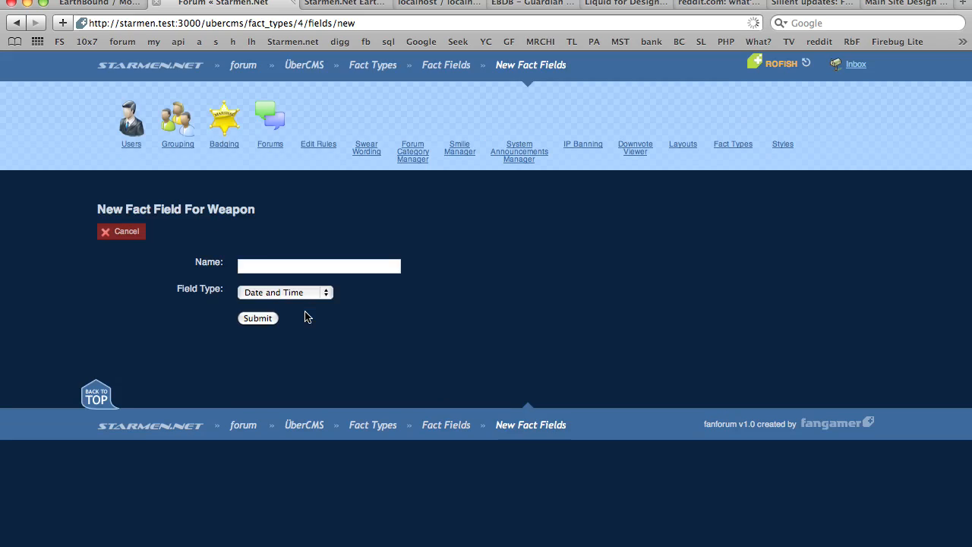
click(306, 267)
text(Sell)
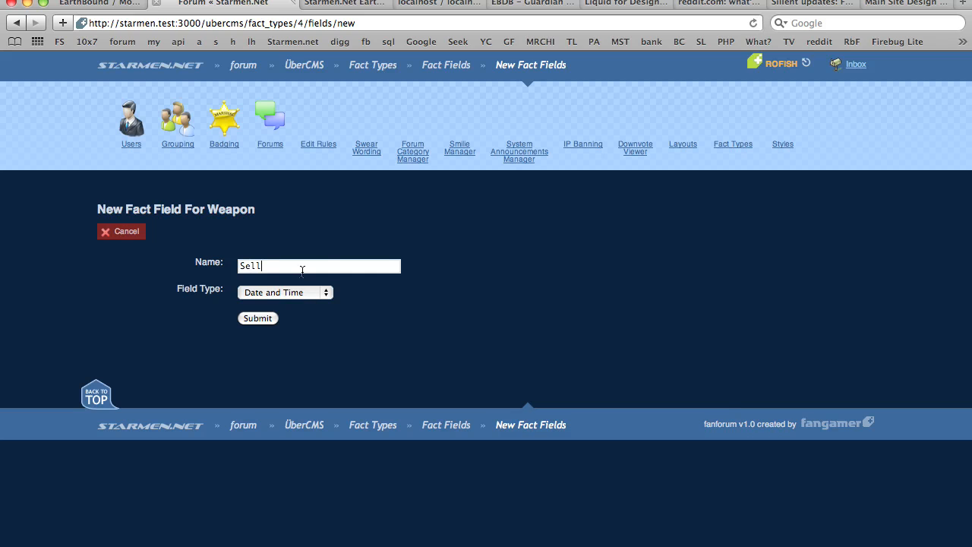
click(296, 291)
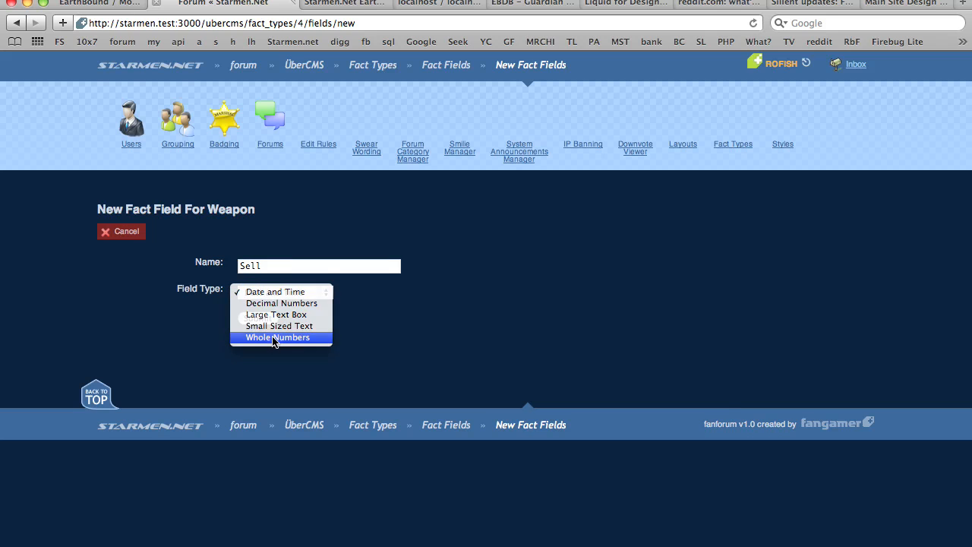
click(274, 338)
click(258, 316)
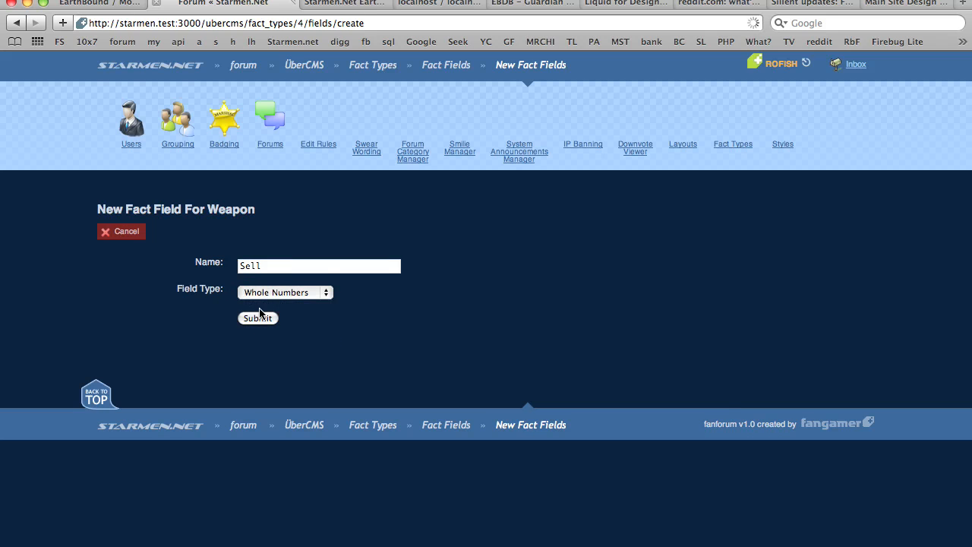
Step: Check the weapon stats in the walkthrough and add a Whole Numbers field named Offense to Weapon
click(341, 4)
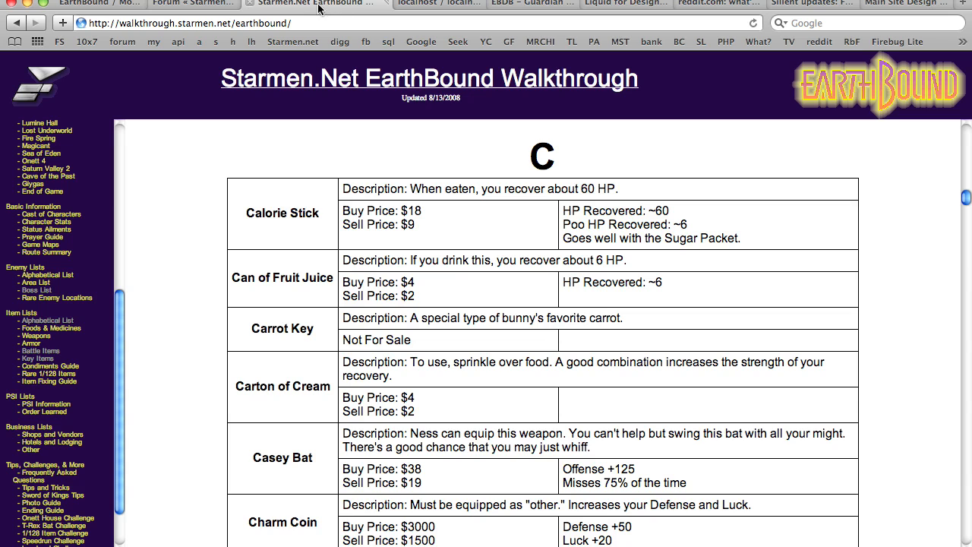
click(196, 4)
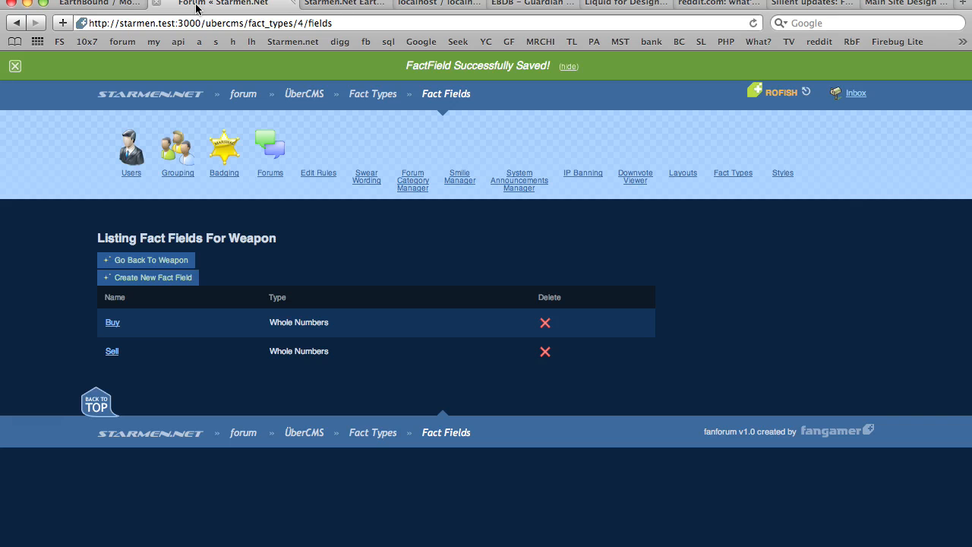
click(136, 277)
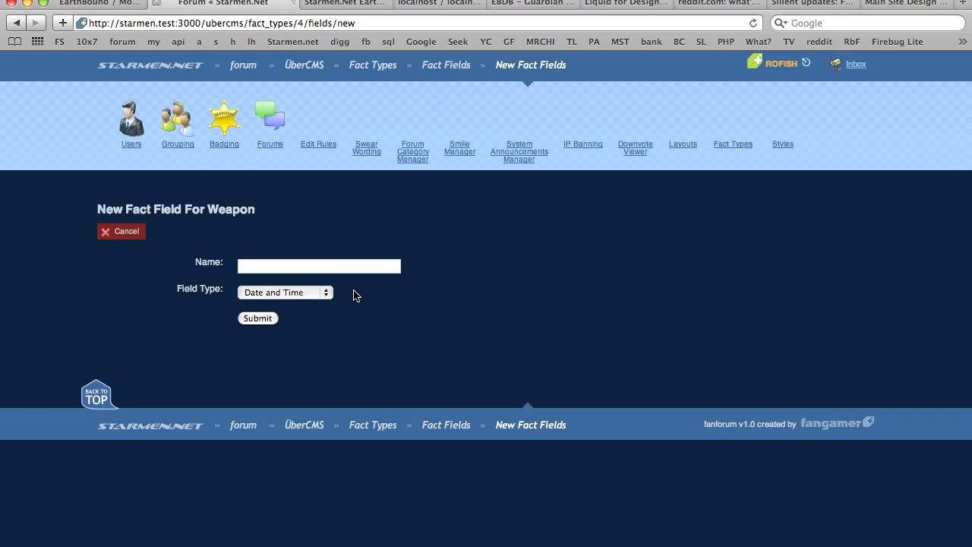
click(328, 267)
text(Offense)
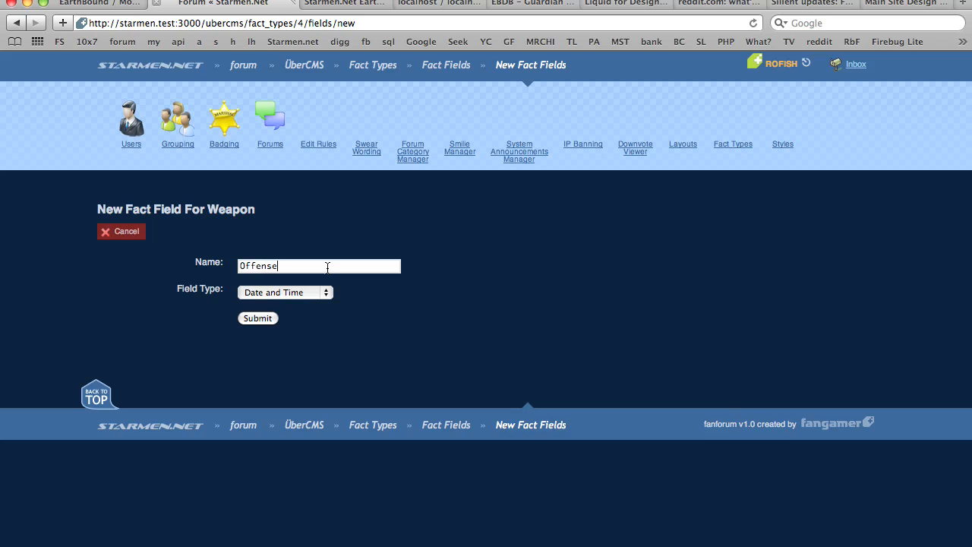
click(289, 296)
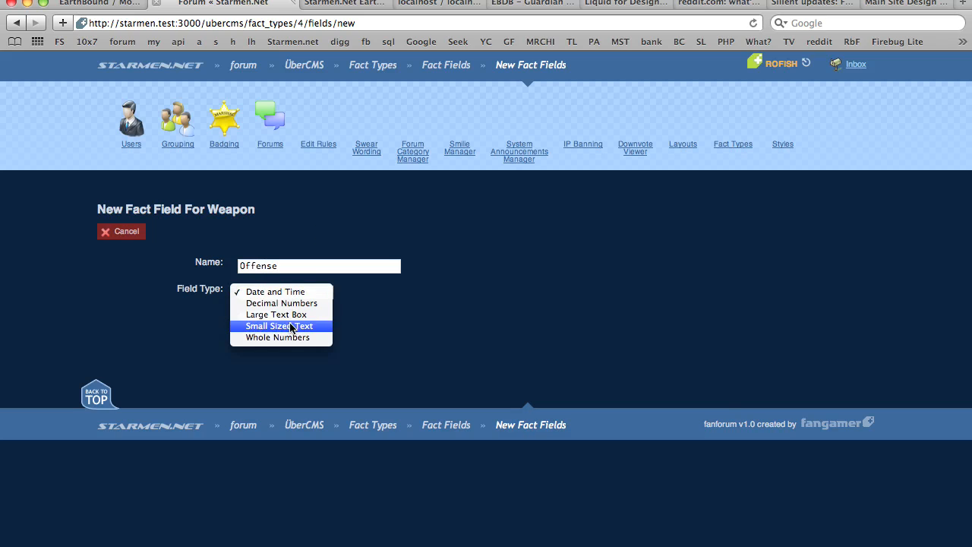
click(287, 337)
click(264, 319)
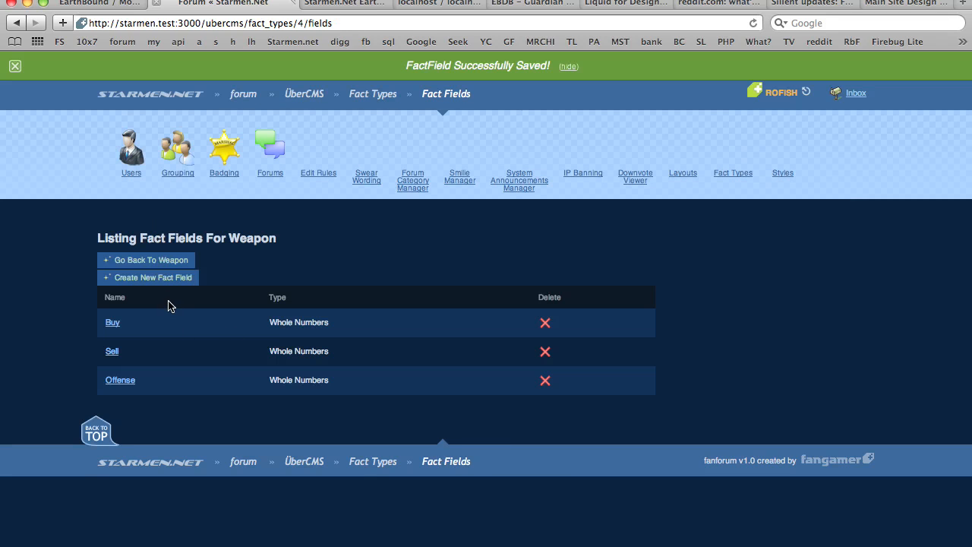
Step: Start another new fact field for Weapon, ready for its name
click(167, 284)
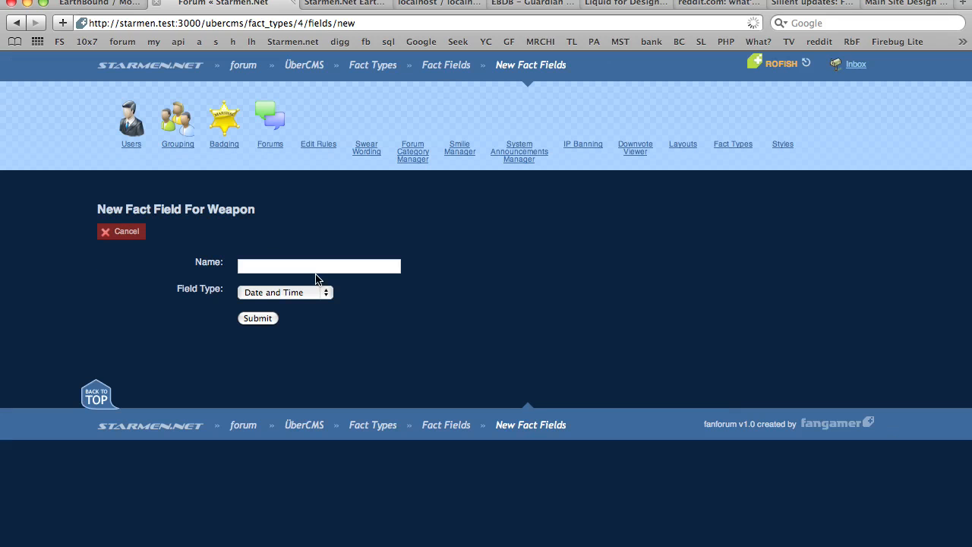
click(316, 266)
text(Accuracy)
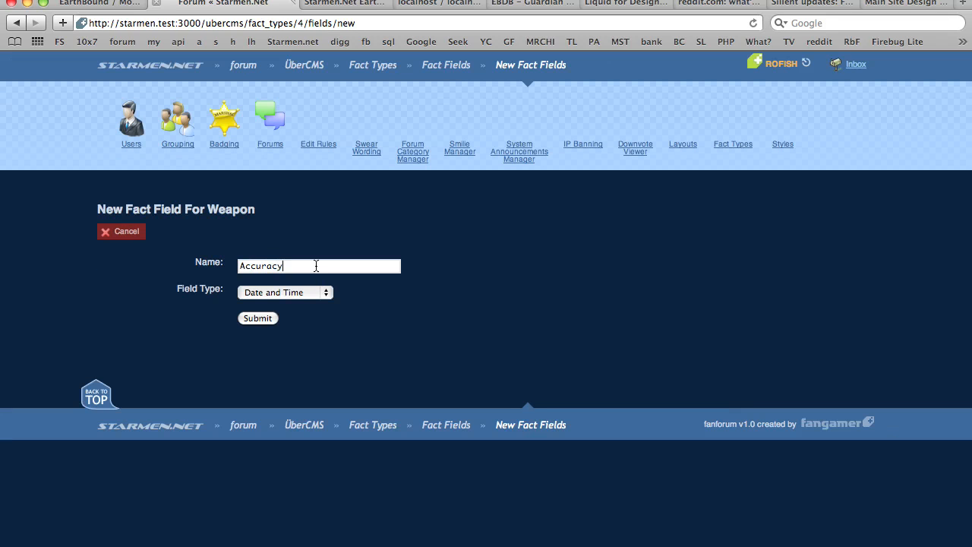
key(BackSpace)
key(BackSpace)
text(s)
triple_click(291, 268)
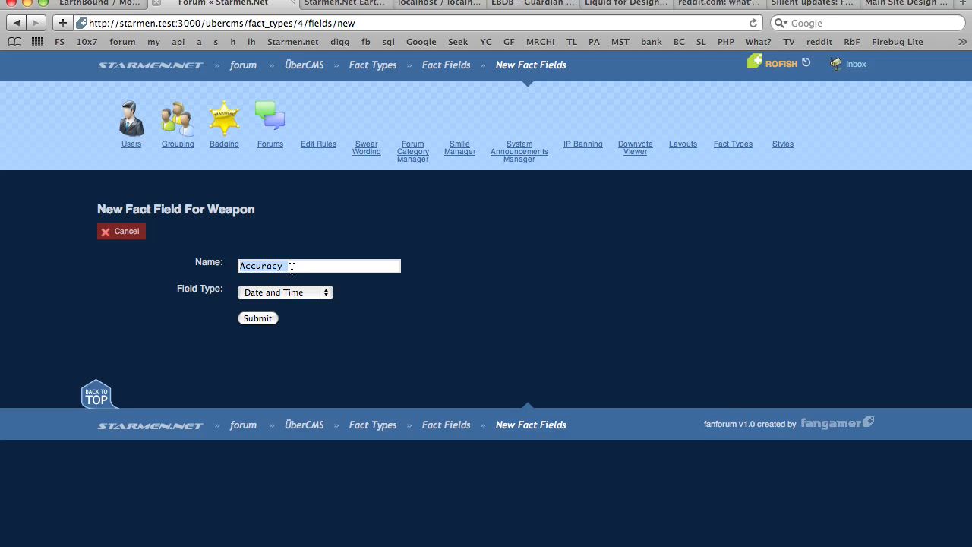
text(Auccur)
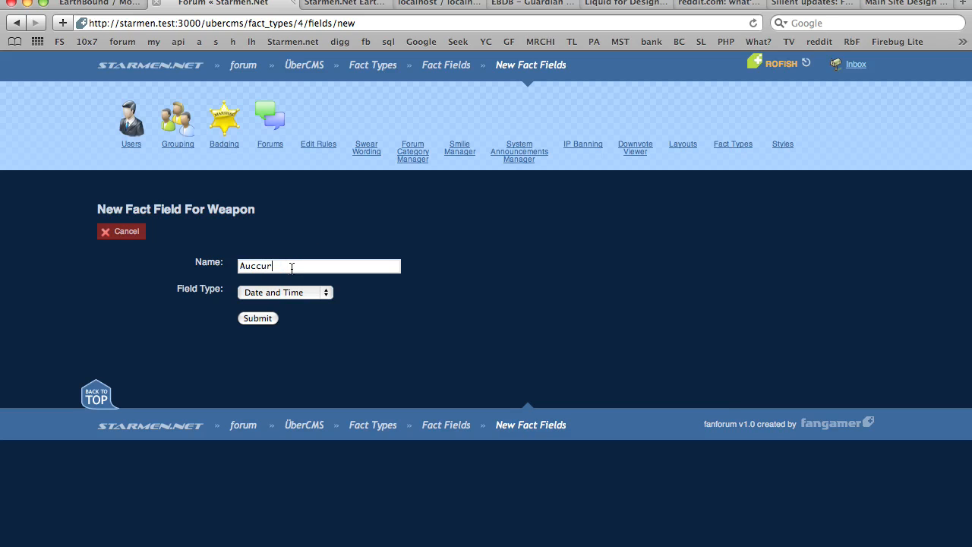
key(BackSpace)
key(BackSpace)
key(BackSpace)
key(BackSpace)
key(BackSpace)
text(H)
Step: Name the new Weapon field Miss, set its type to Decimal Numbers, and save it
text(Miss)
click(289, 292)
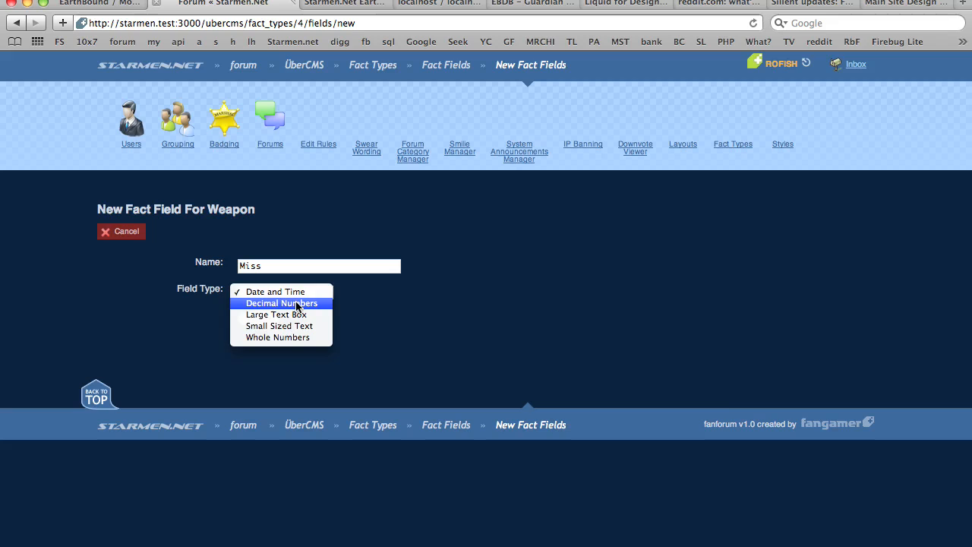
click(296, 304)
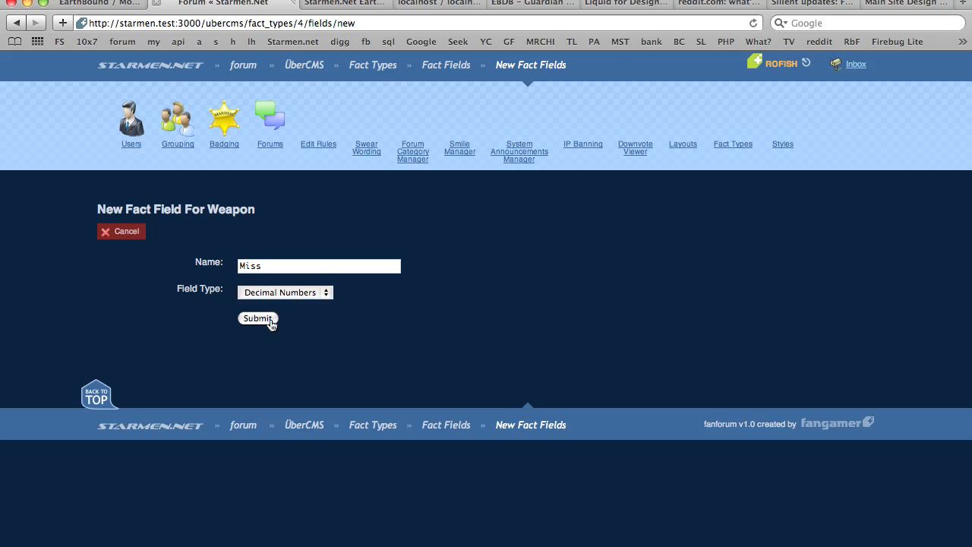
click(272, 324)
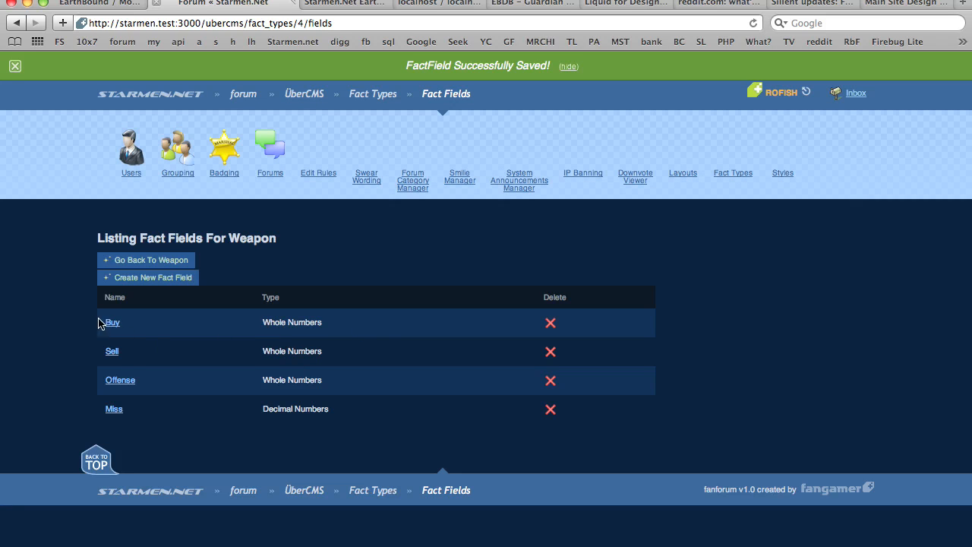
Step: Return to the fact type list and open the Weapon data for editing
click(129, 387)
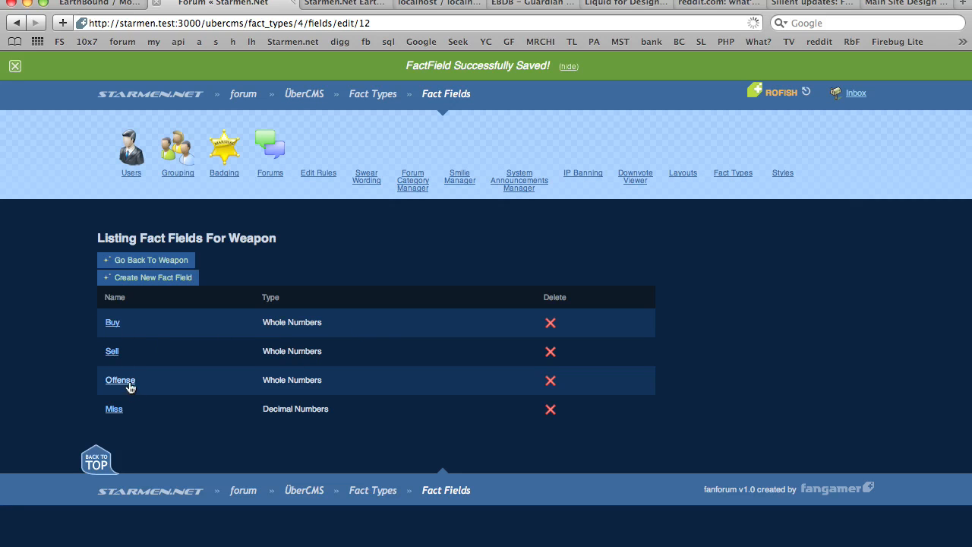
key(super+Left)
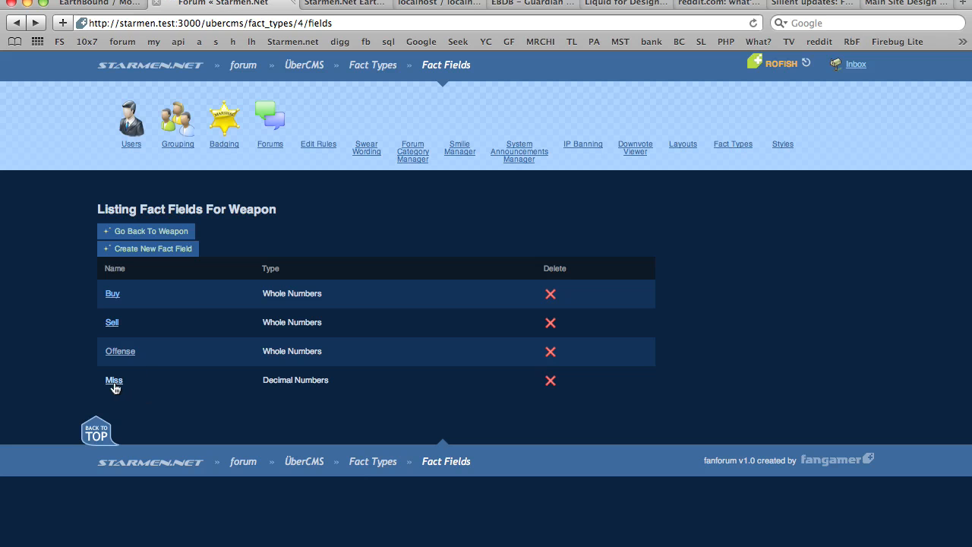
click(120, 233)
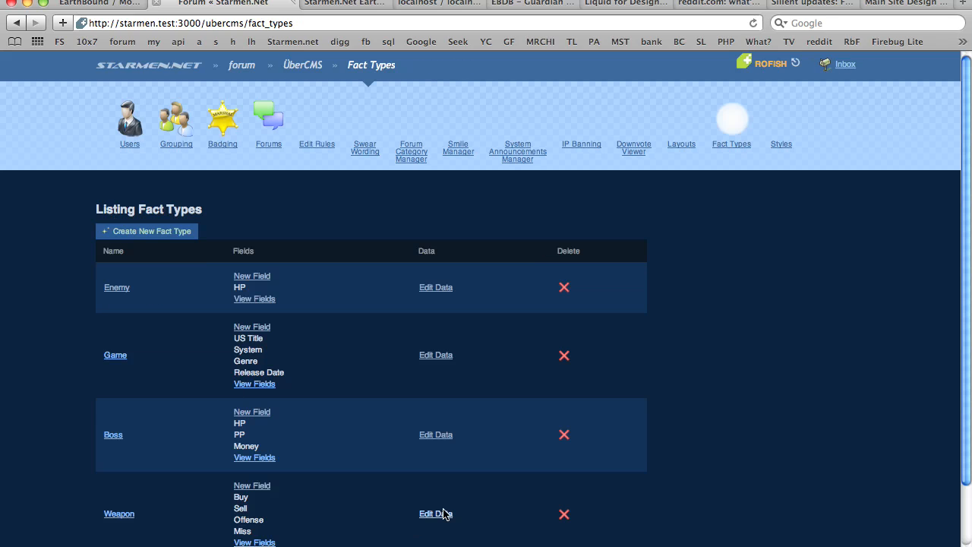
click(437, 514)
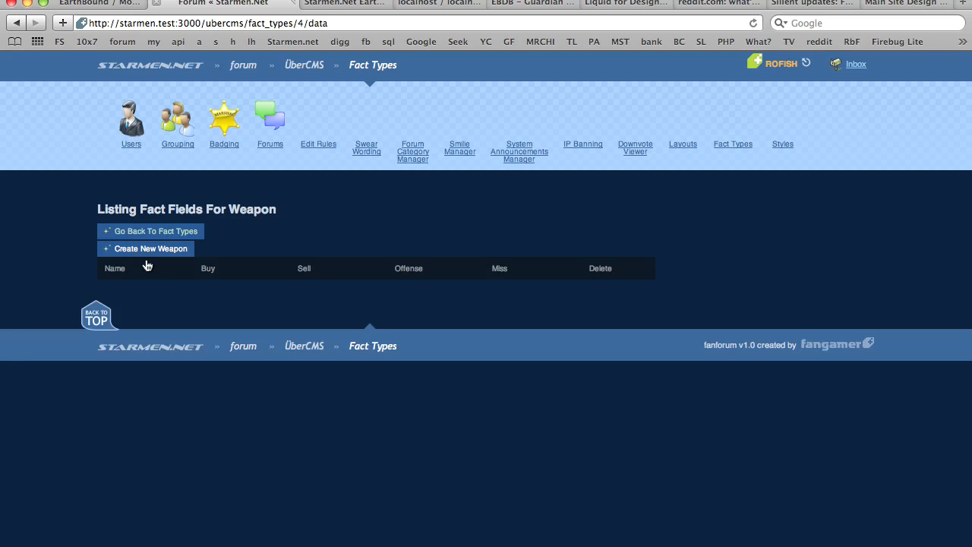
Step: Create a new Weapon data record and name it Casey Bat
click(146, 260)
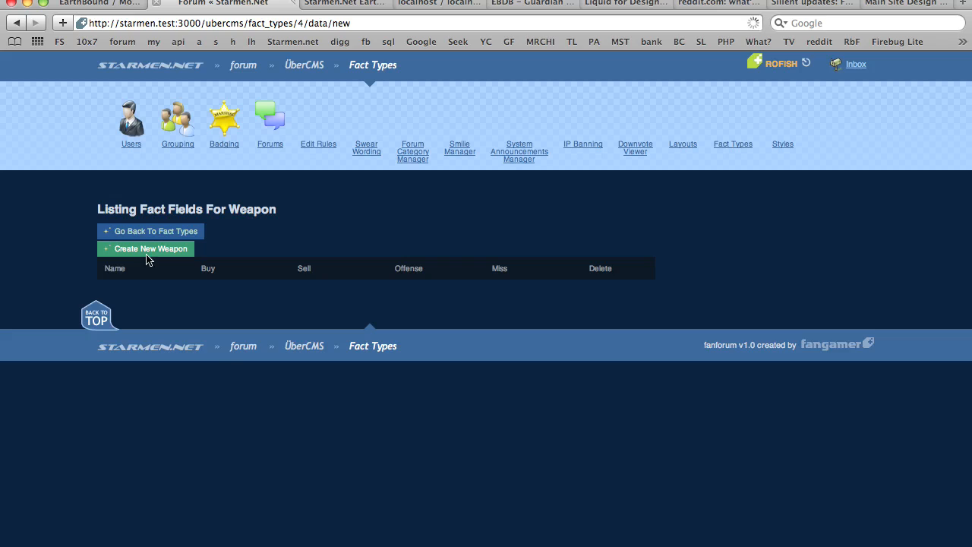
click(274, 267)
text(Co)
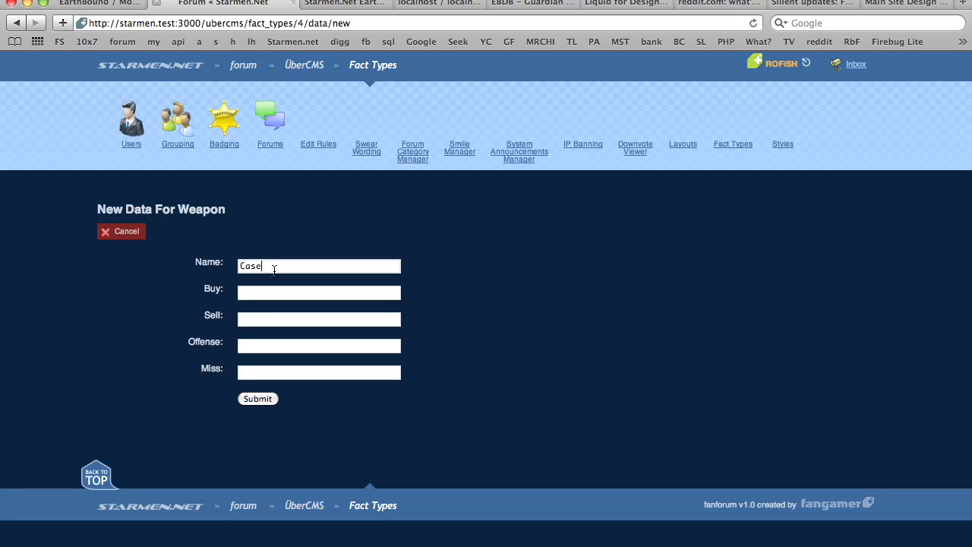
text(sey Bat)
key(Tab)
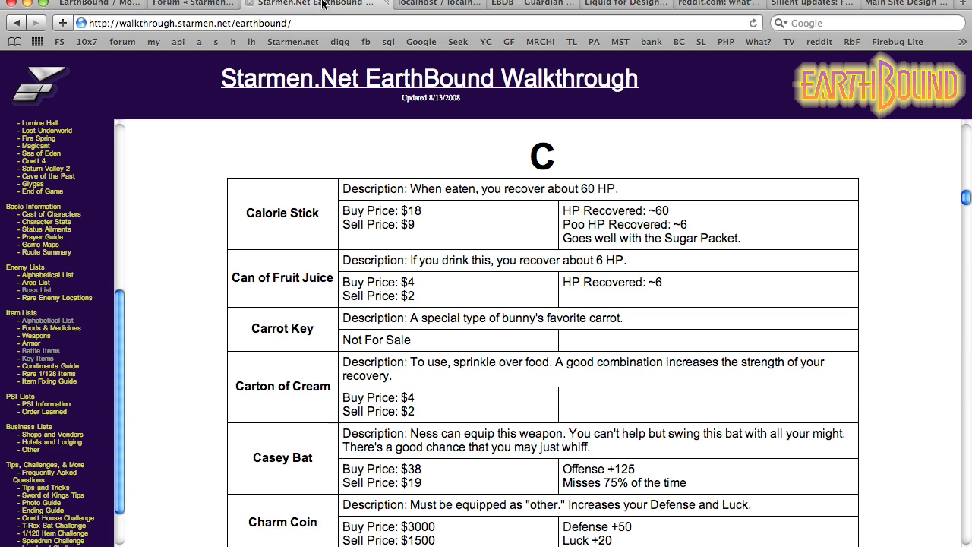
Step: Check the Casey Bat prices in the walkthrough and set Buy to 38 and Sell to 19
click(315, 3)
click(202, 5)
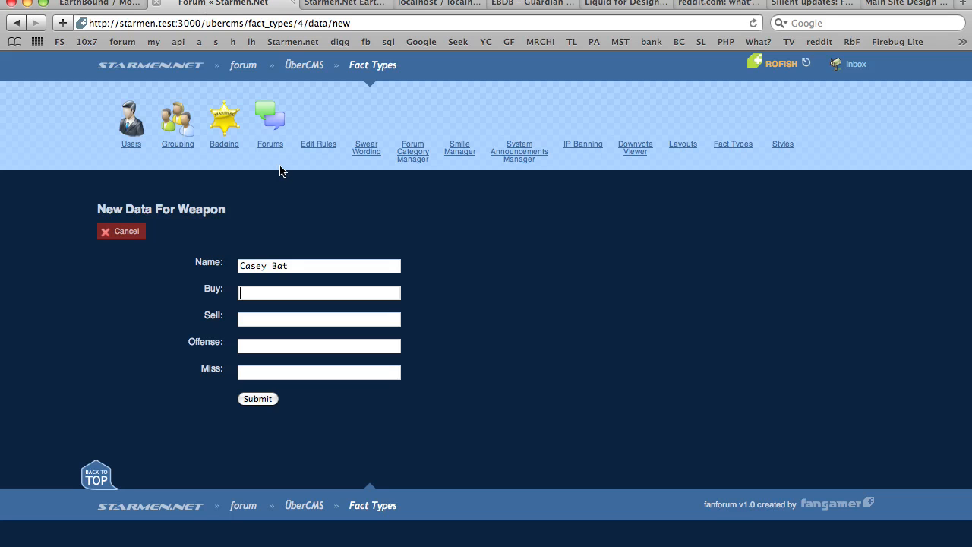
text(98)
key(Tab)
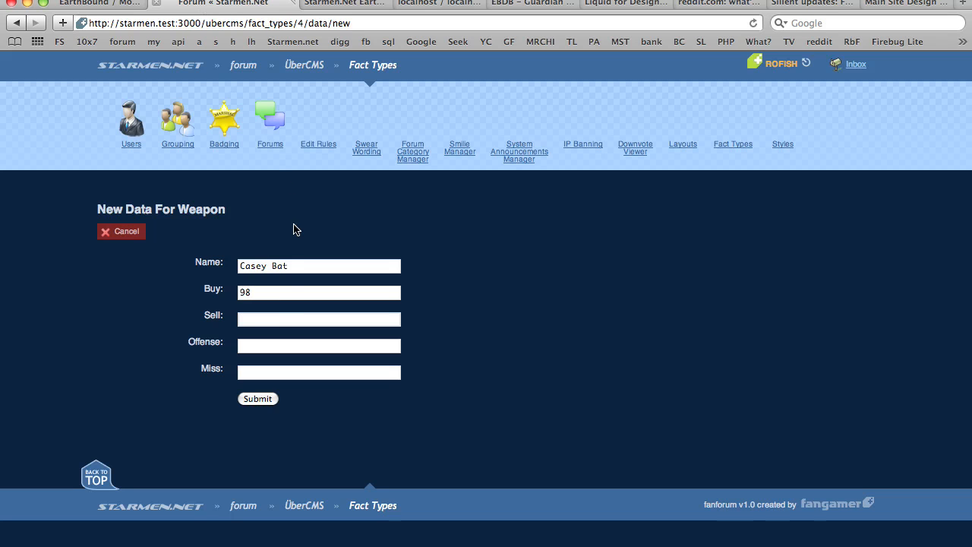
click(228, 297)
text(38)
key(Tab)
text(19)
key(Tab)
Step: Check the Casey Bat's combat stats in the walkthrough, set Offense to 125 and Miss to .75, and submit the record
click(338, 4)
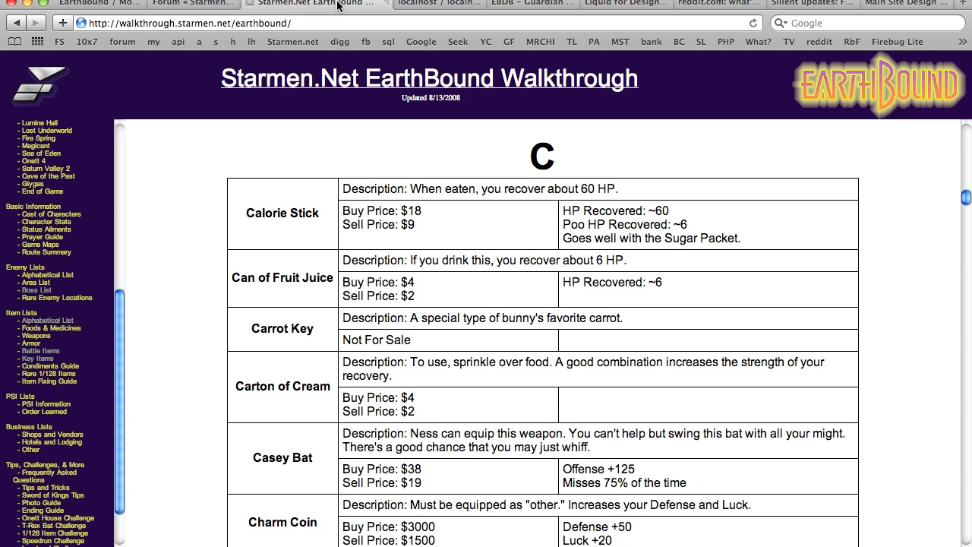
click(191, 8)
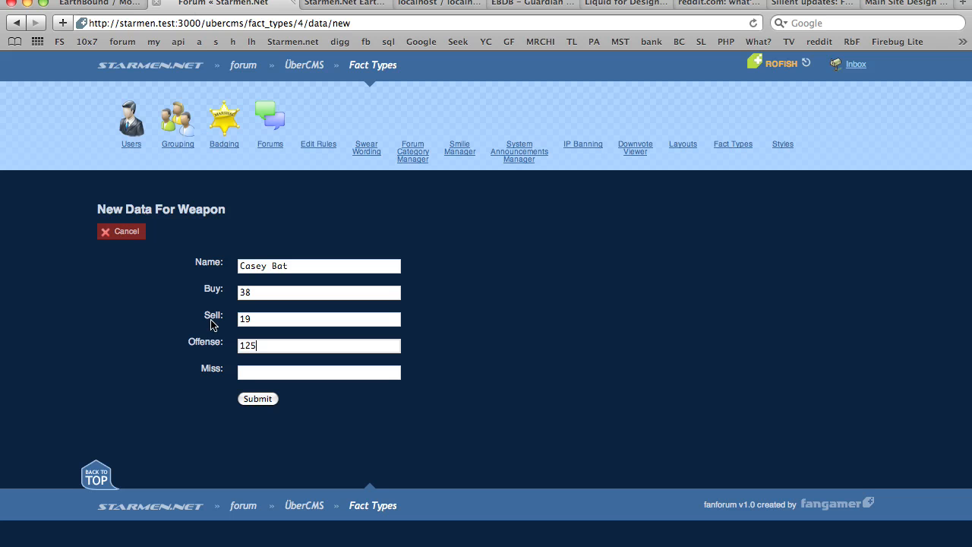
key(Tab)
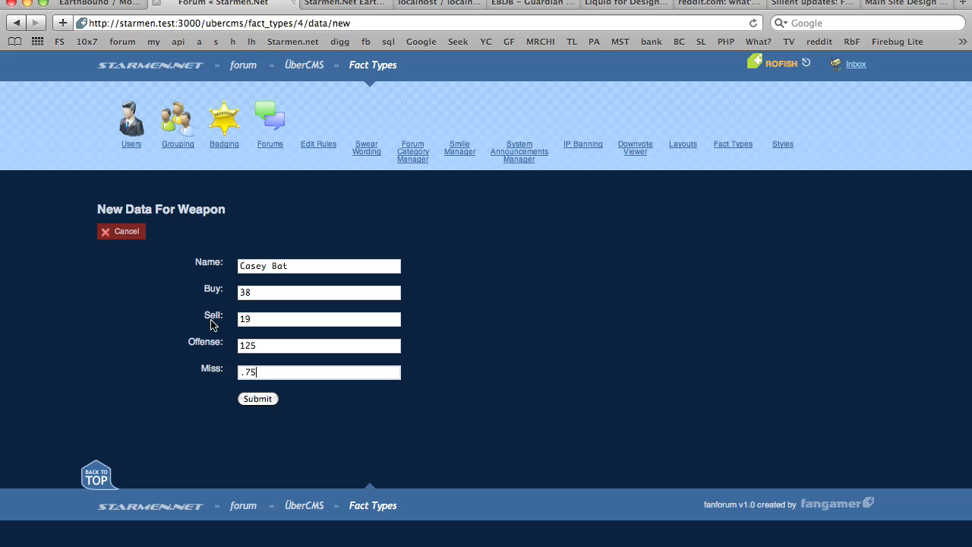
click(254, 404)
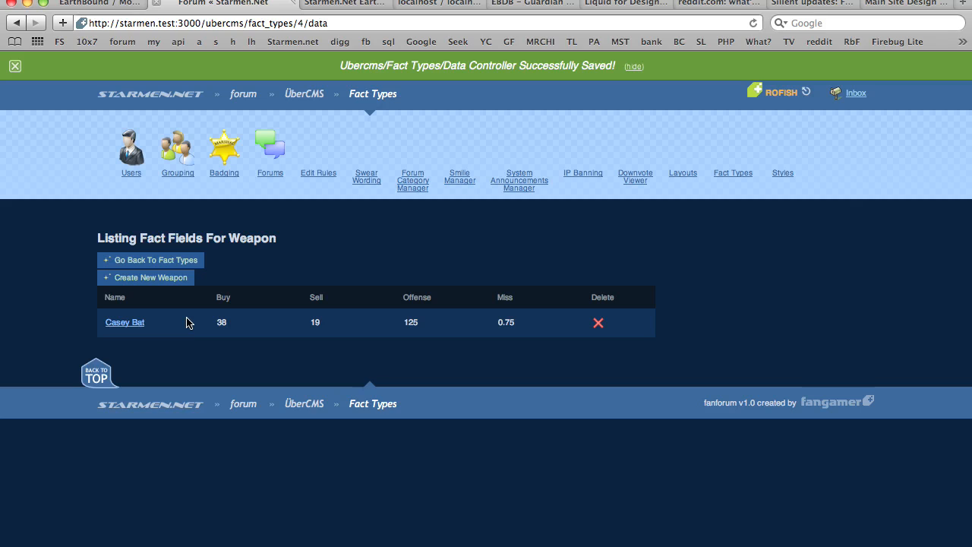
Step: Create and save a new style named Character Weapon
click(786, 156)
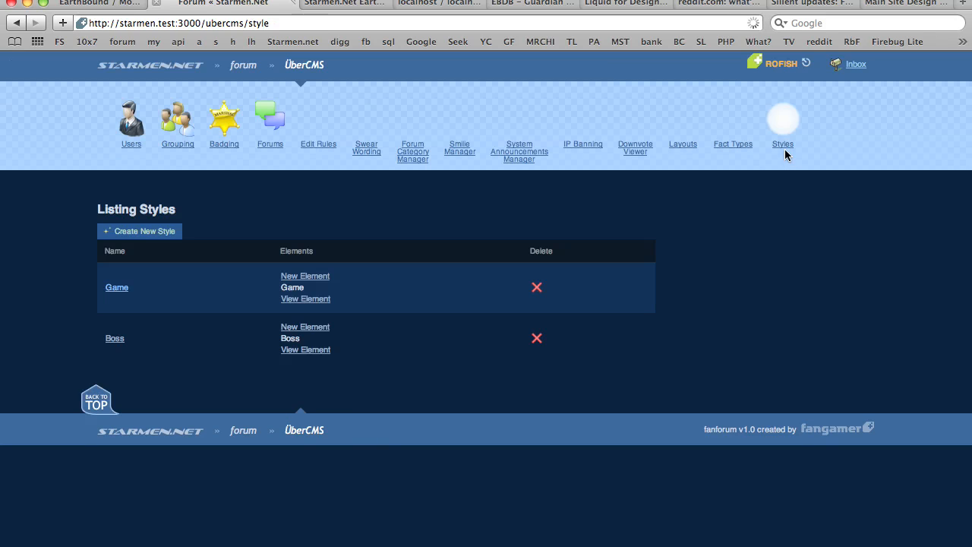
click(171, 231)
click(307, 264)
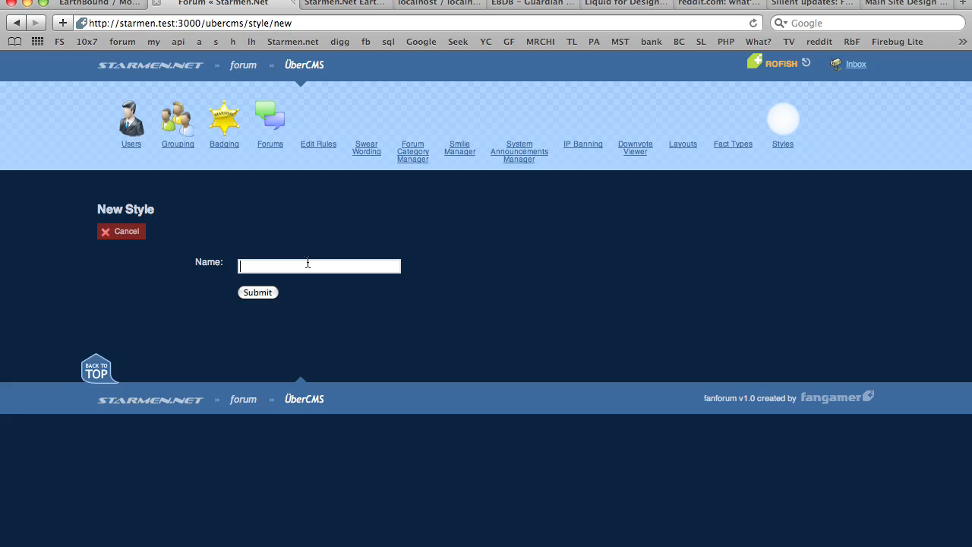
text(Character Weapon)
key(Return)
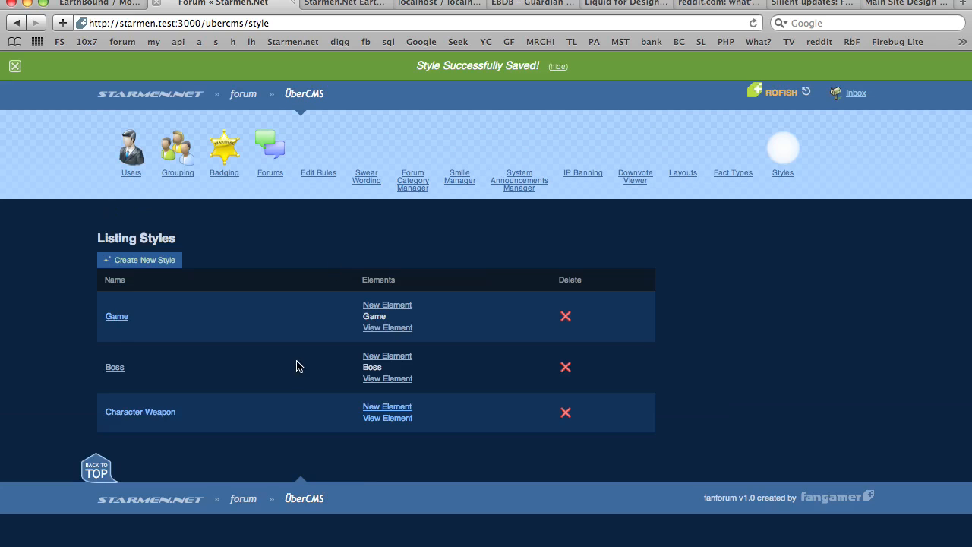
Step: Start a new element for the Character Weapon style with fact type Weapon and display kind Float Left
click(387, 408)
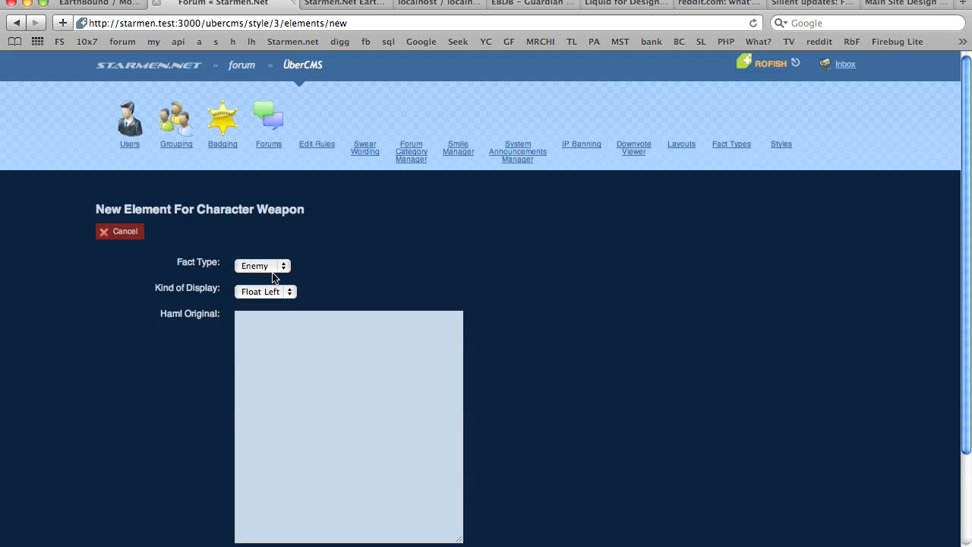
click(254, 265)
click(271, 299)
click(273, 294)
click(274, 296)
Step: Write the Haml lines "%p <b>Buy Price:</b> ${{fact.buy}}" and "%p <b>Sell Price:</b> ${{fact.sell}}" for the element
click(283, 325)
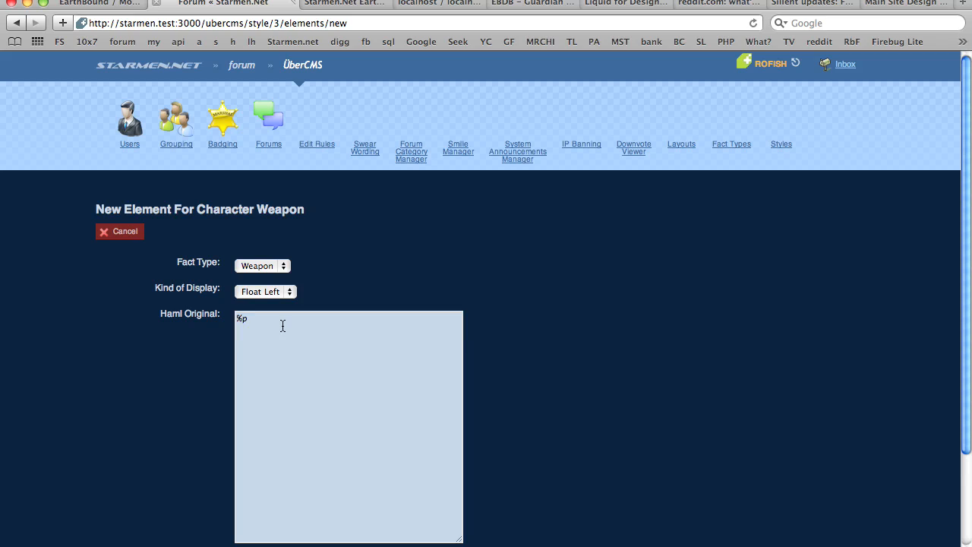
text(<b>Buy Price:</b> ${{fact.buy}})
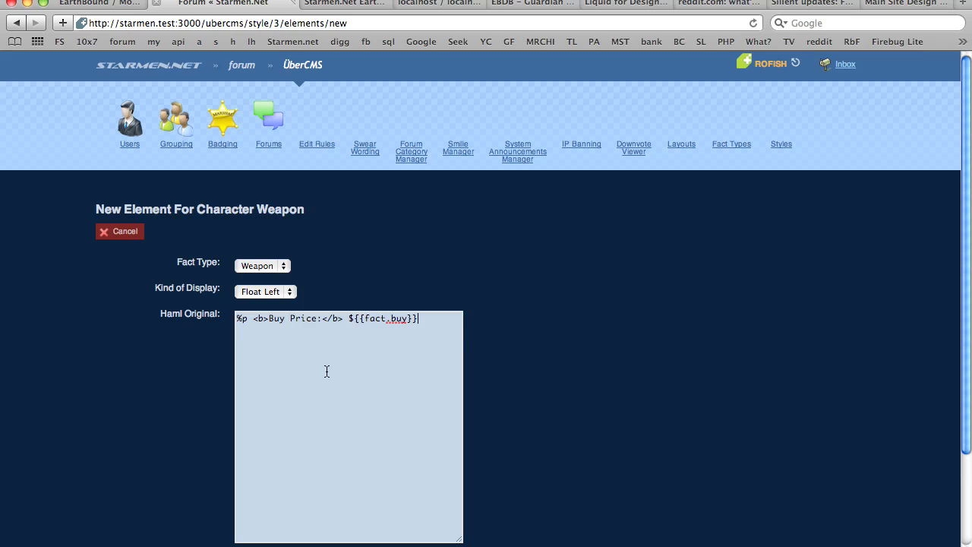
click(392, 321)
click(429, 320)
key(Return)
text(%p <b>Sell Price:</b> ${{fact.sell{})
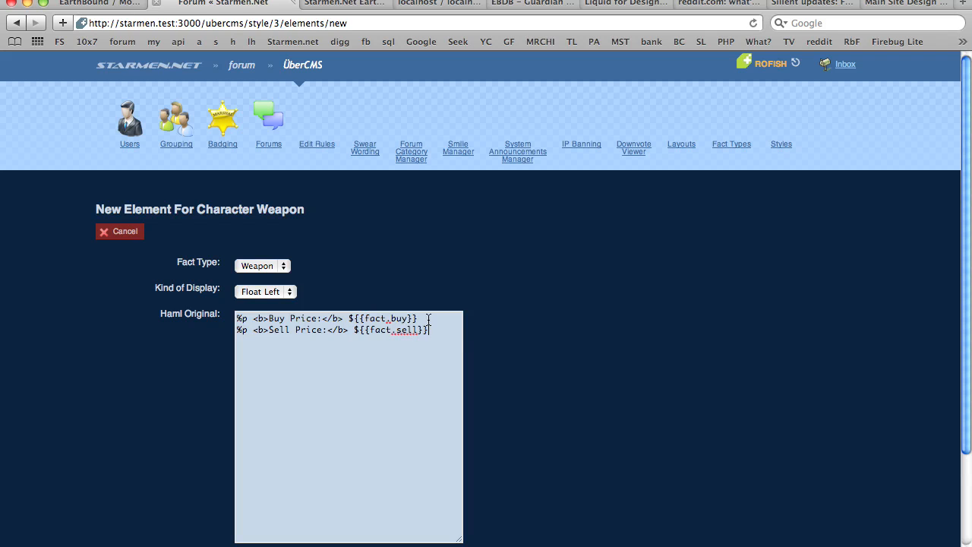
Step: Add the Haml line "%p <b>Offense:</b> +{{fact.offense}}" below the Sell Price line
key(Return)
text(%p <b> Offense:</b> +{{f)
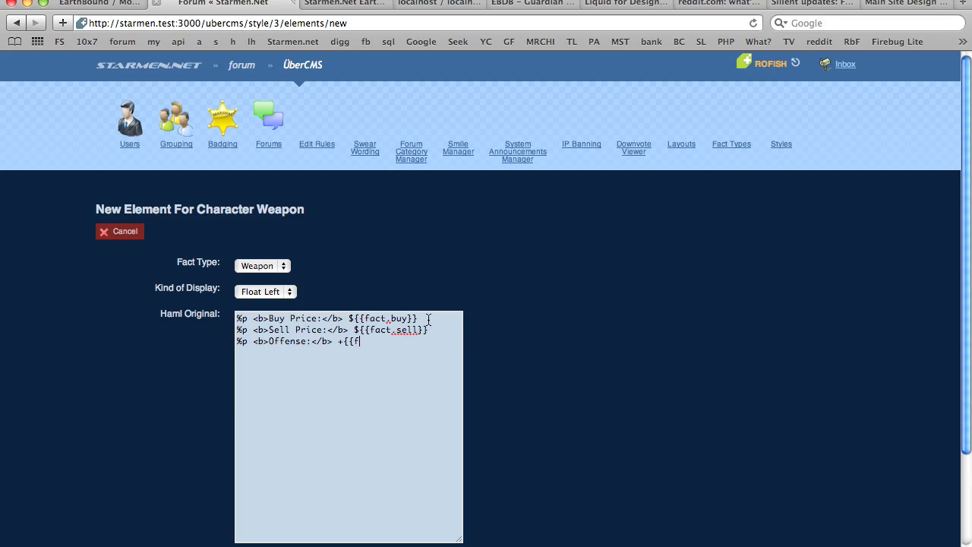
text(act.offense}})
Step: Add the Haml line "%p <b>Miss Percentage:</b> {{fact.miss}}" and save the element
key(Return)
text(%p <b>)
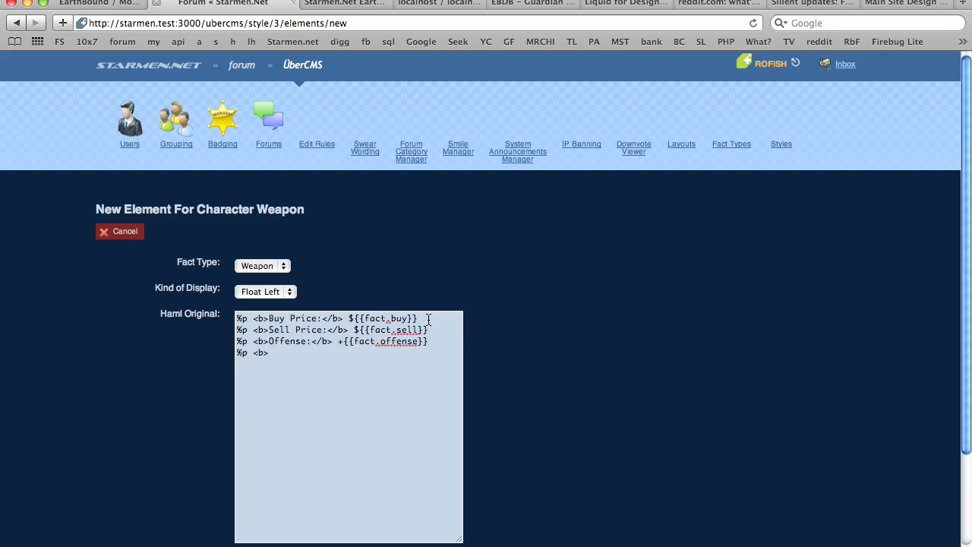
text(Miss Percentage:</b> {{fact.miss}})
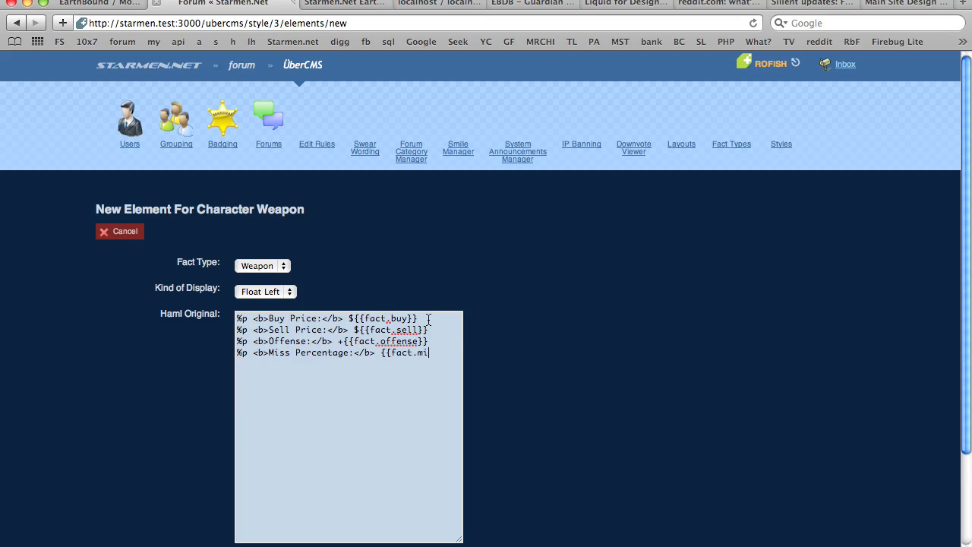
text(})
key(Tab)
key(Return)
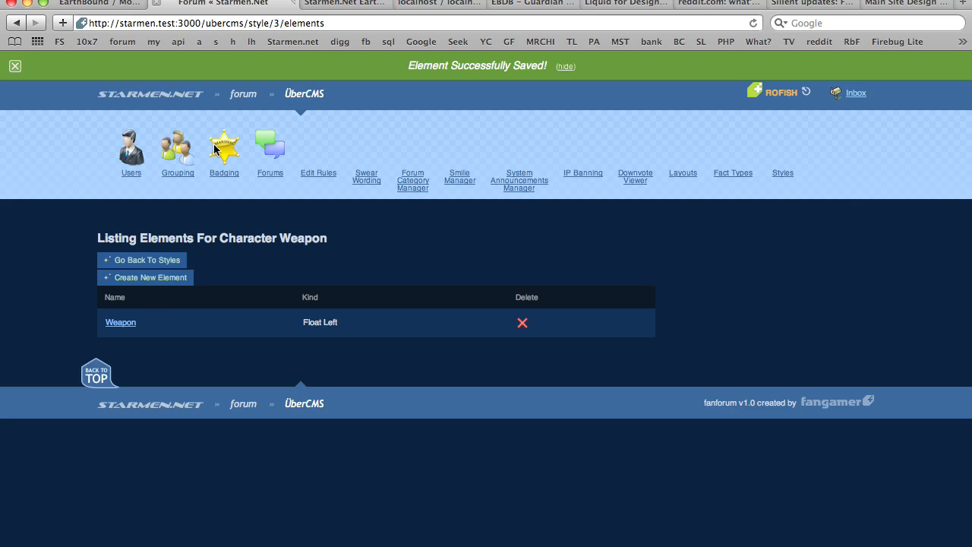
Step: Open starmen.test:3000/mother2 and look over the page's content
drag(205, 25, 370, 30)
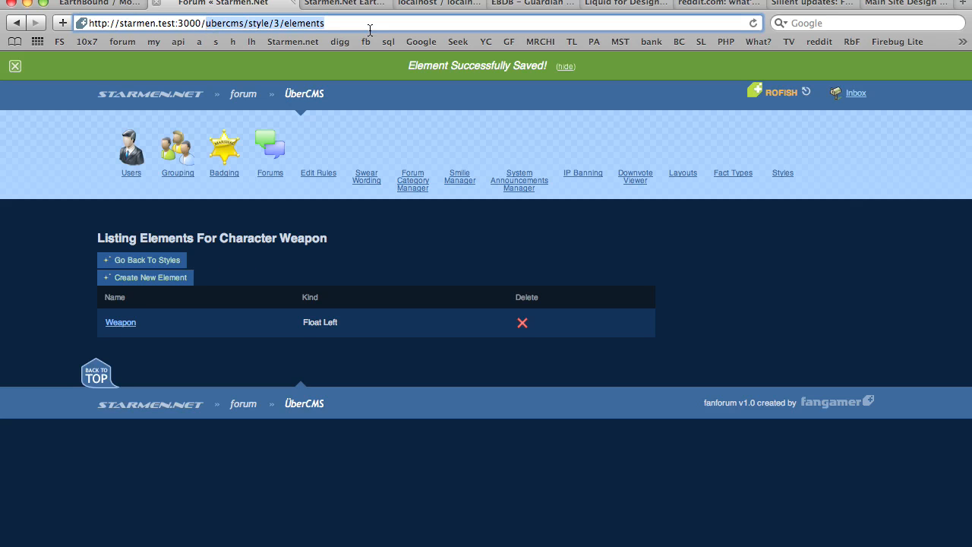
key(BackSpace)
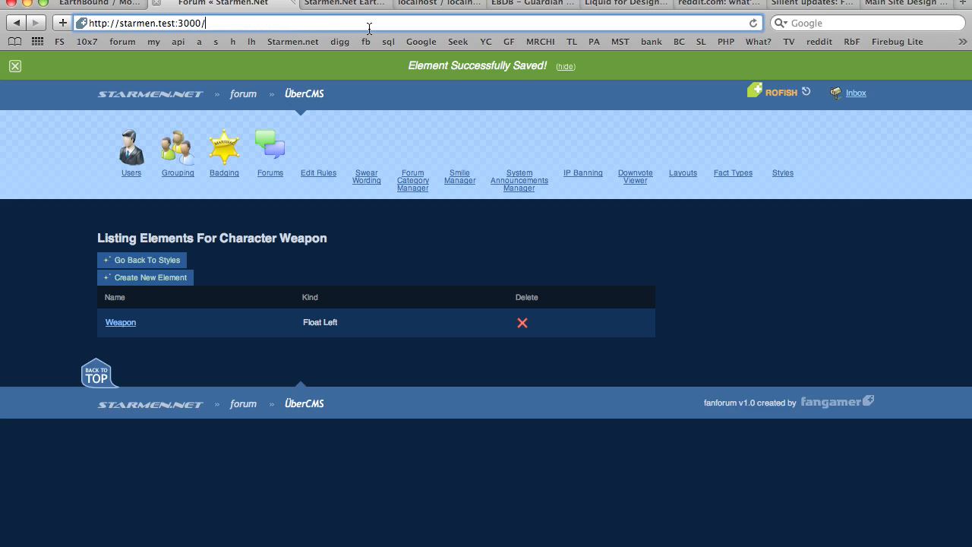
text(mother2)
key(Return)
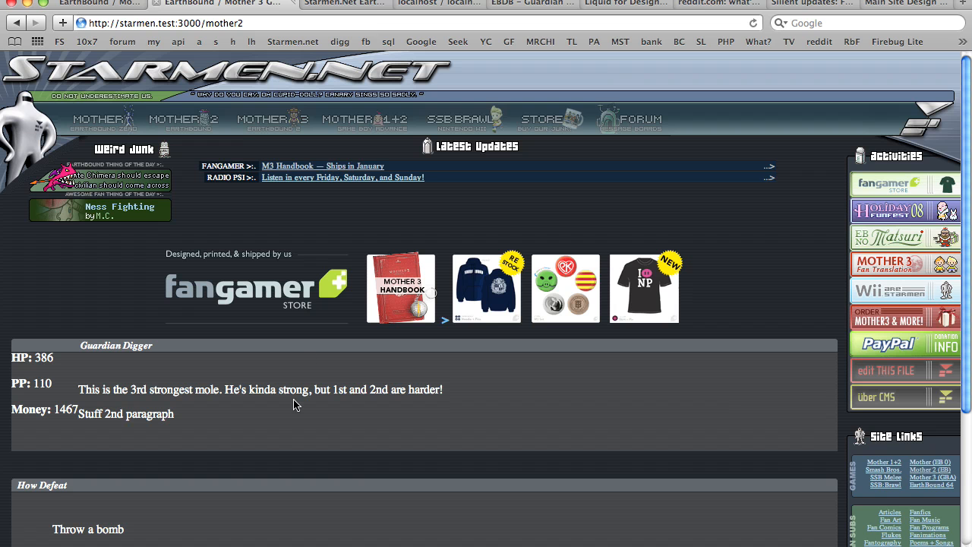
scroll(295, 405, down, 5)
scroll(294, 405, up, 3)
Step: Extend the page address to mother2/weapons/casey_bat and load it
click(279, 23)
text(/)
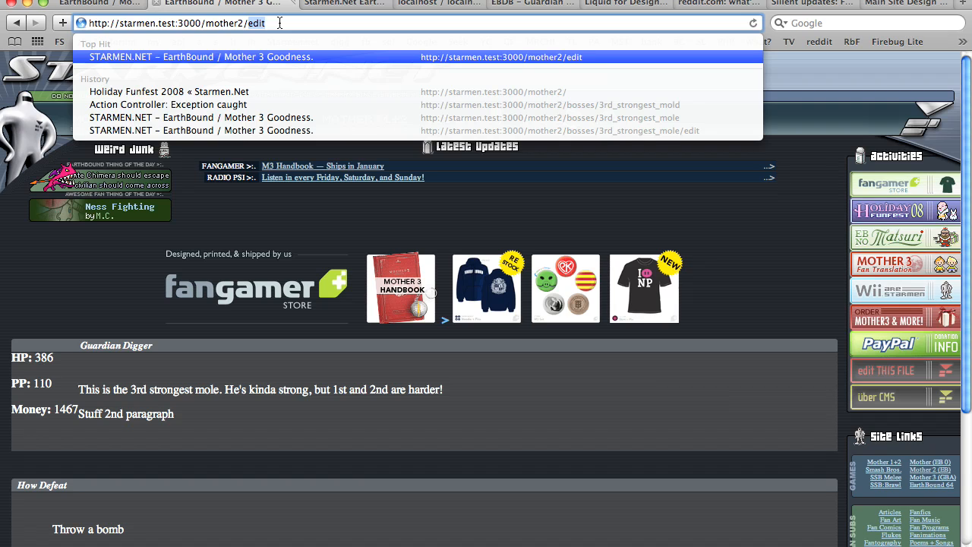
text(we)
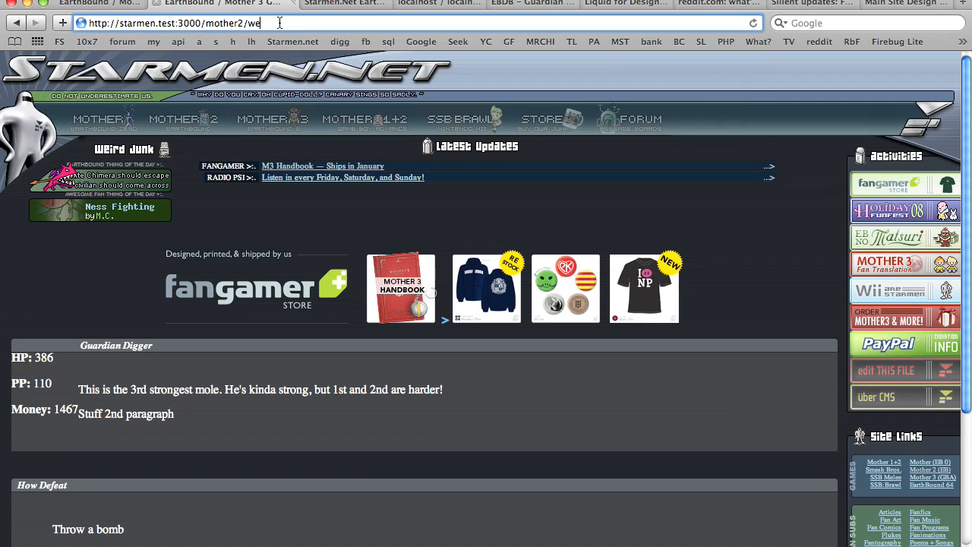
text(apons/casey_bat)
key(Return)
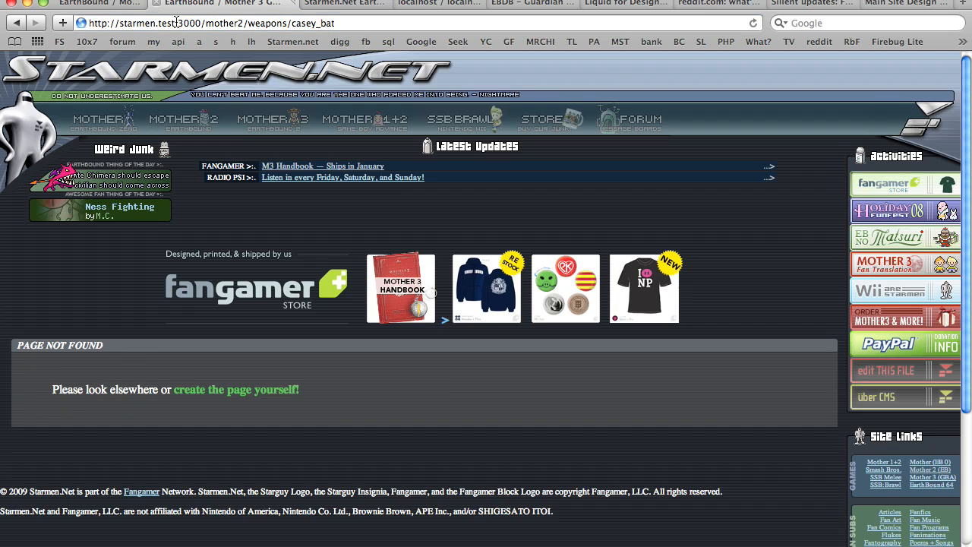
Step: Insert items/ before weapons in the address and load mother2/items/weapons/casey_bat
mouse_move(176, 22)
mouse_down()
mouse_move(380, 23)
mouse_move(173, 28)
mouse_up()
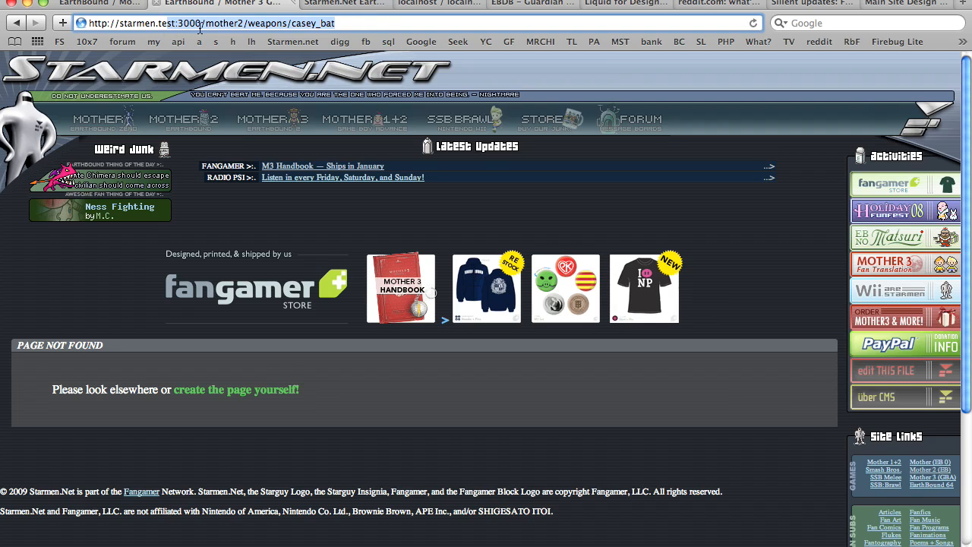
click(233, 24)
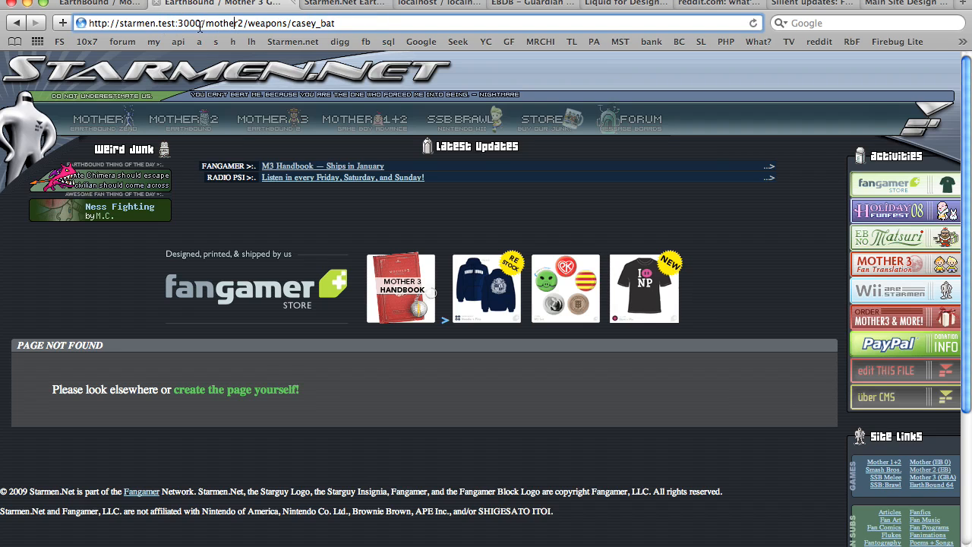
click(248, 23)
text(items/)
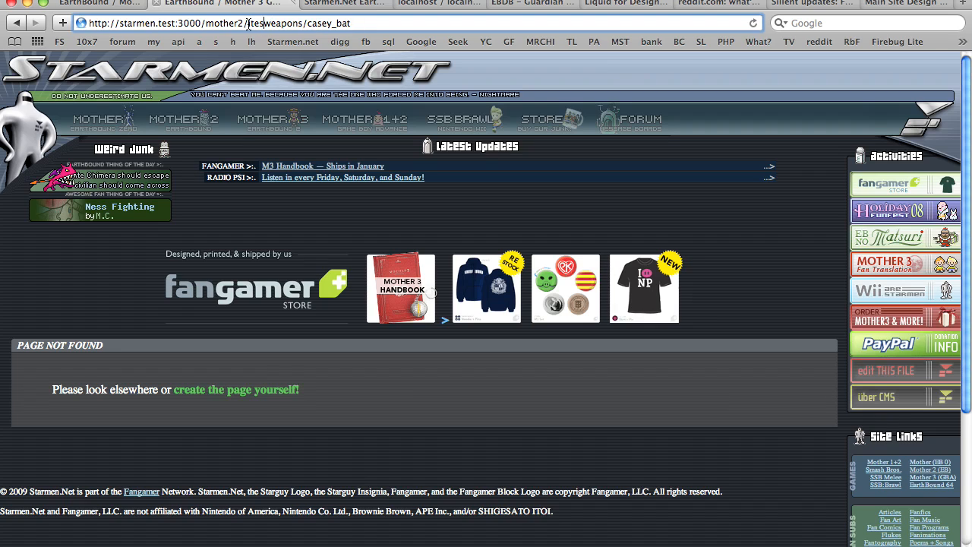
key(Return)
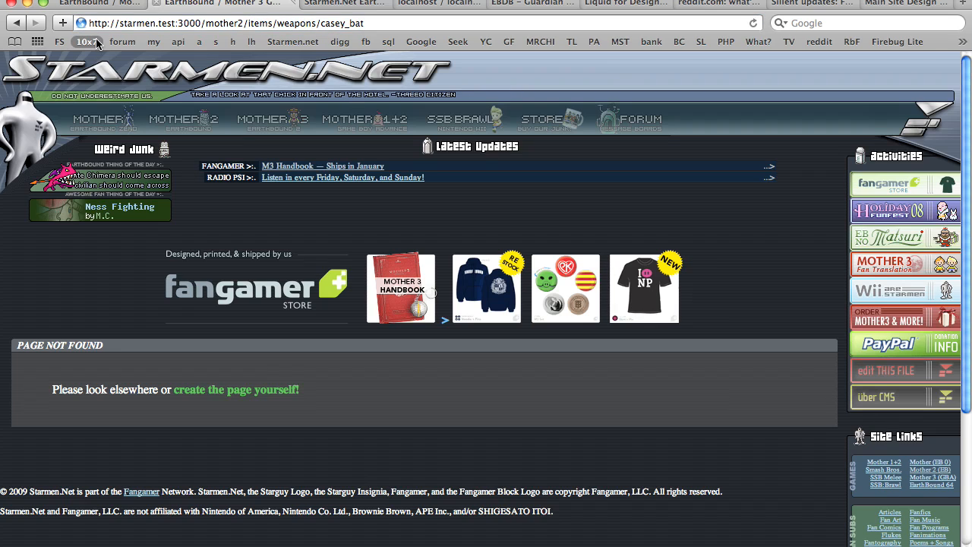
Step: Start creating the missing casey_bat page and keep Starmen.Net Renaissance Layout as its page layout
click(432, 22)
click(432, 22)
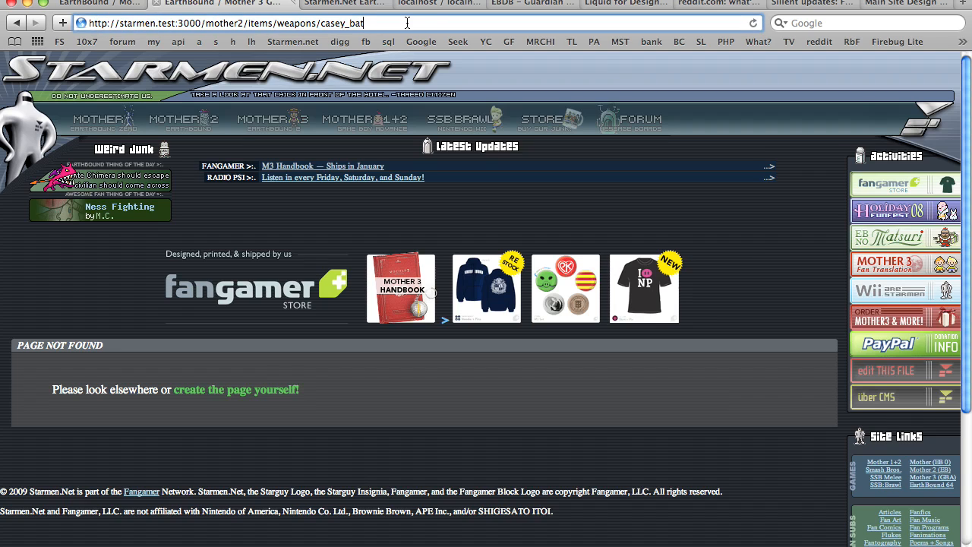
mouse_move(399, 22)
mouse_down()
mouse_move(129, 20)
mouse_move(399, 22)
mouse_up()
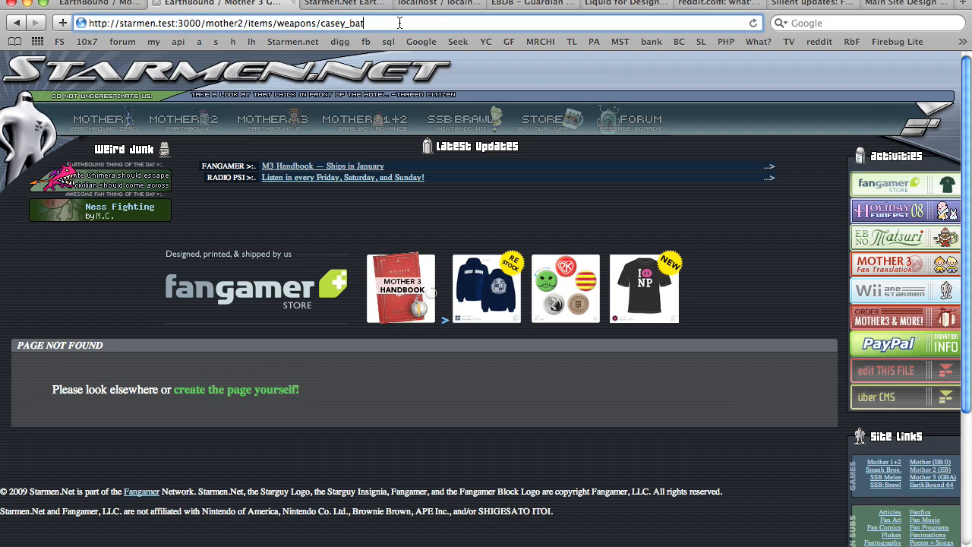
click(184, 398)
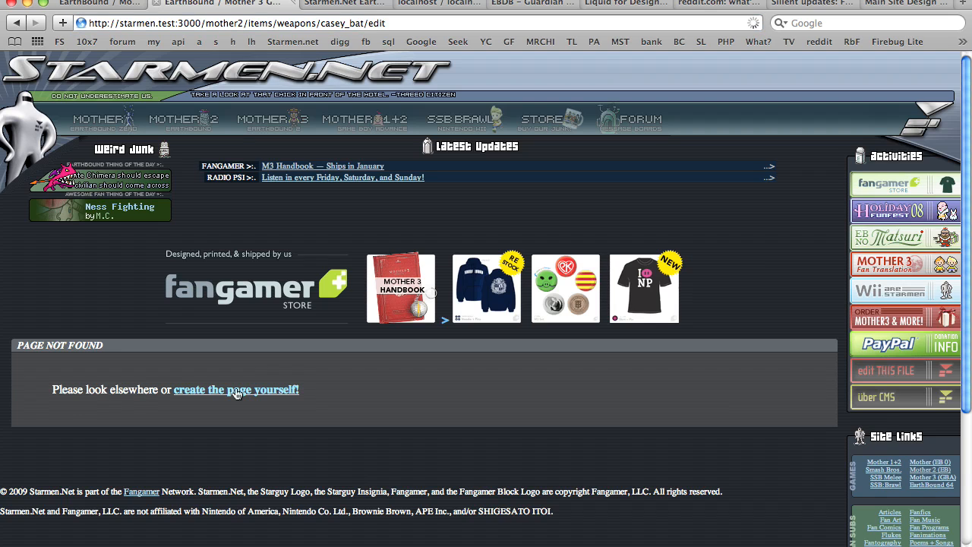
scroll(236, 394, down, 6)
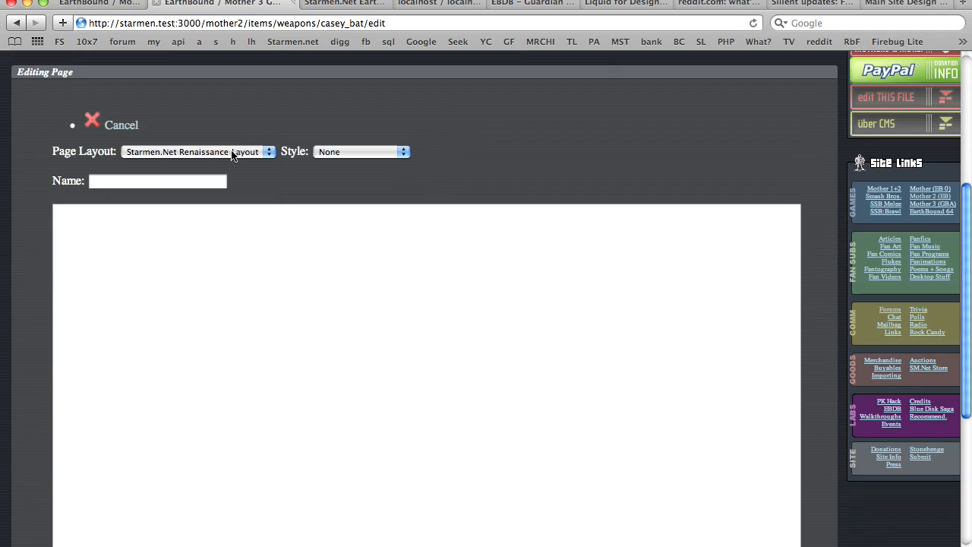
click(233, 152)
click(231, 151)
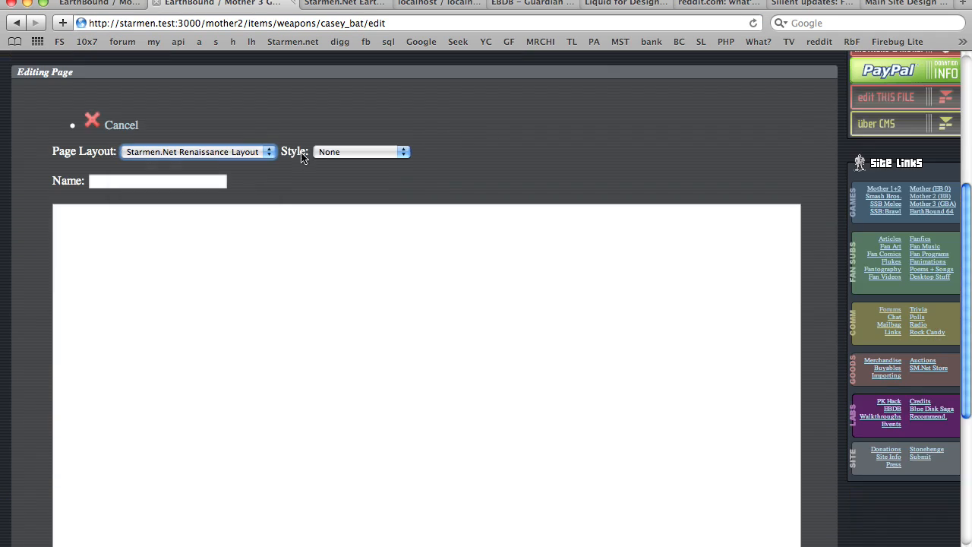
Step: Assign the Character Weapon style to the new page and name it Casey Bat
click(333, 153)
click(354, 186)
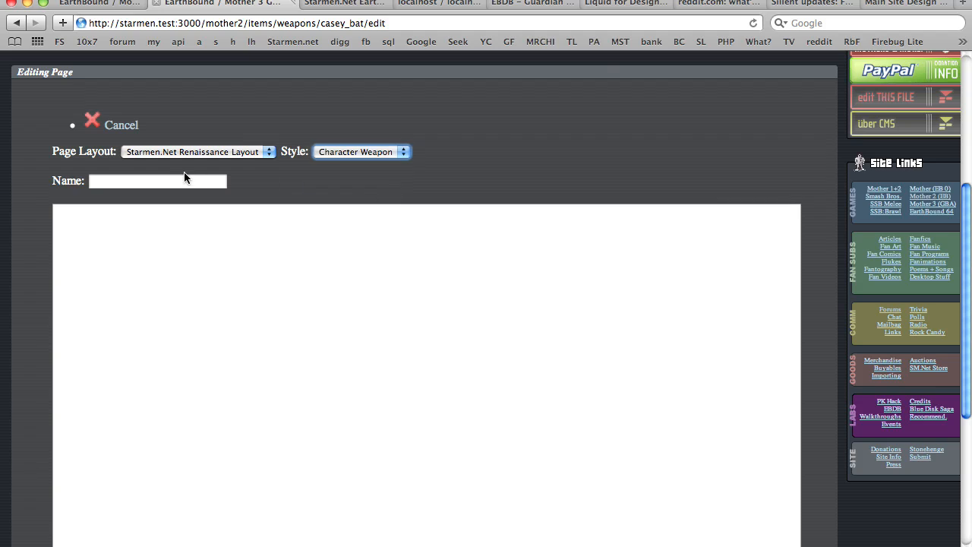
click(183, 180)
text(Case)
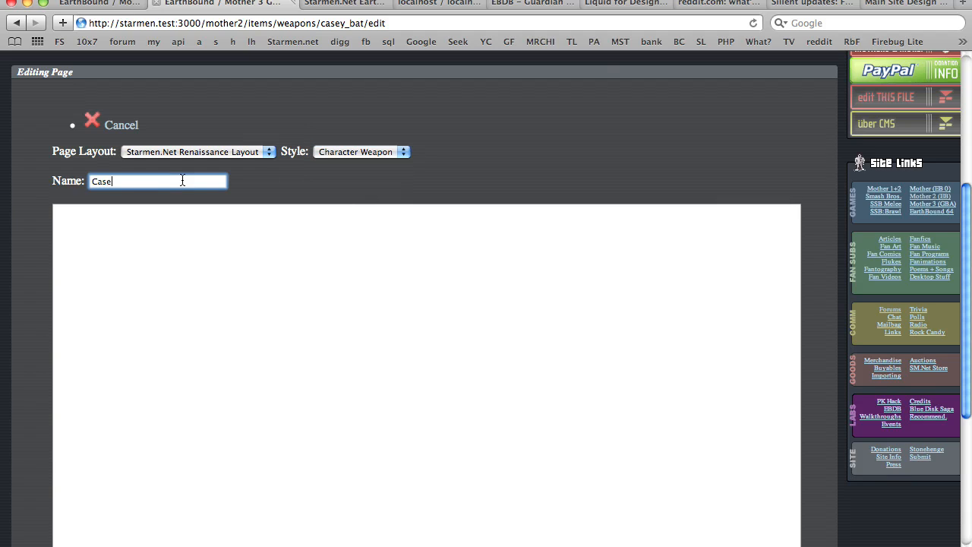
text(y Bat)
click(378, 152)
click(377, 152)
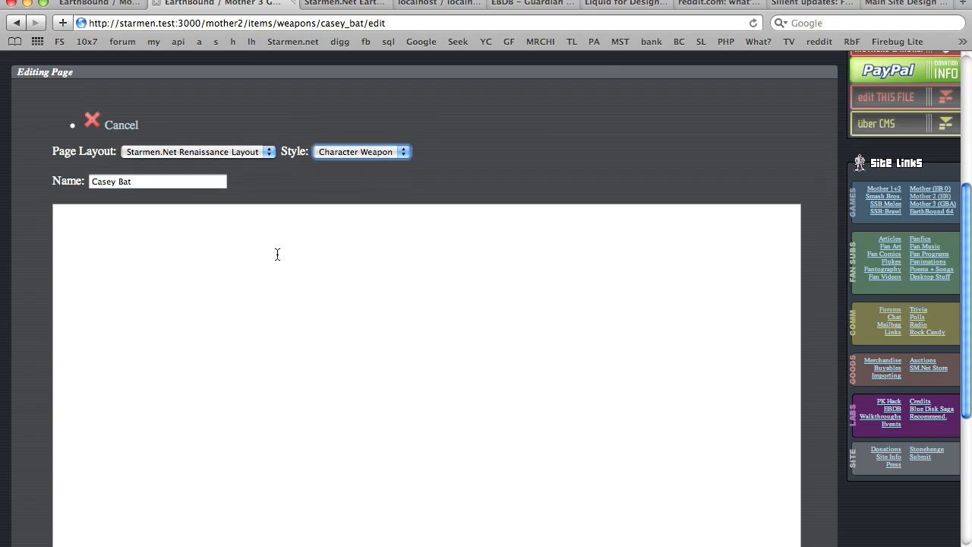
Step: Enter "It misses a lot!" as the Casey Bat page's body text and save the page
click(275, 254)
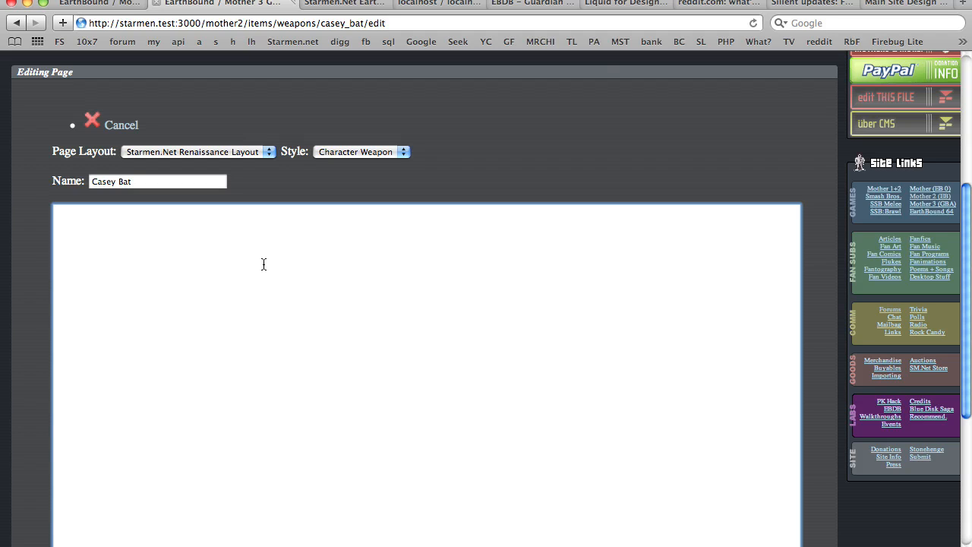
text(It miss)
key(Return)
key(Return)
key(Up)
key(Up)
text(Casey Bat)
key(Delete)
key(Right)
key(super+Right)
text(es a lot!)
scroll(264, 273, down, 5)
click(84, 445)
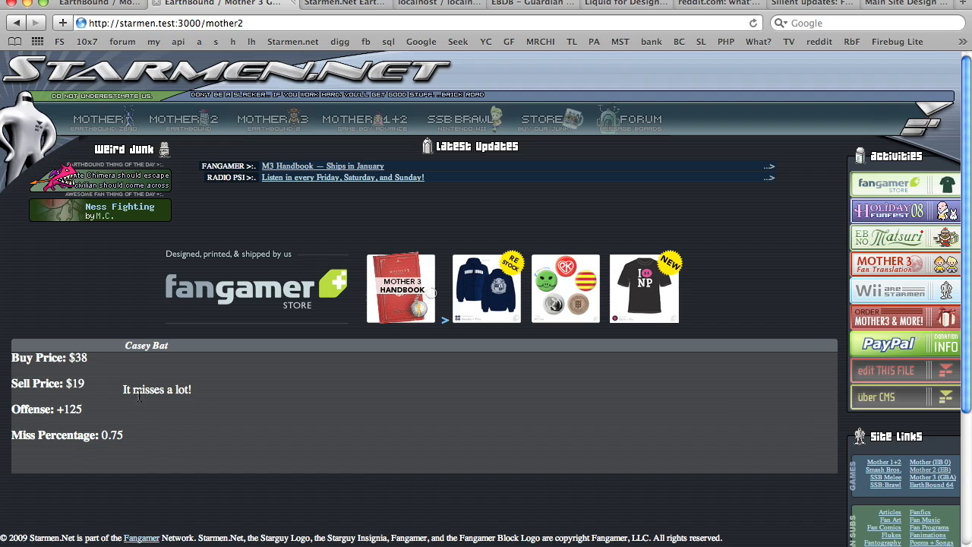
Step: Check the body text and the weapon facts on the rendered Casey Bat page
drag(124, 389, 211, 391)
click(212, 391)
drag(126, 436, 76, 454)
click(76, 453)
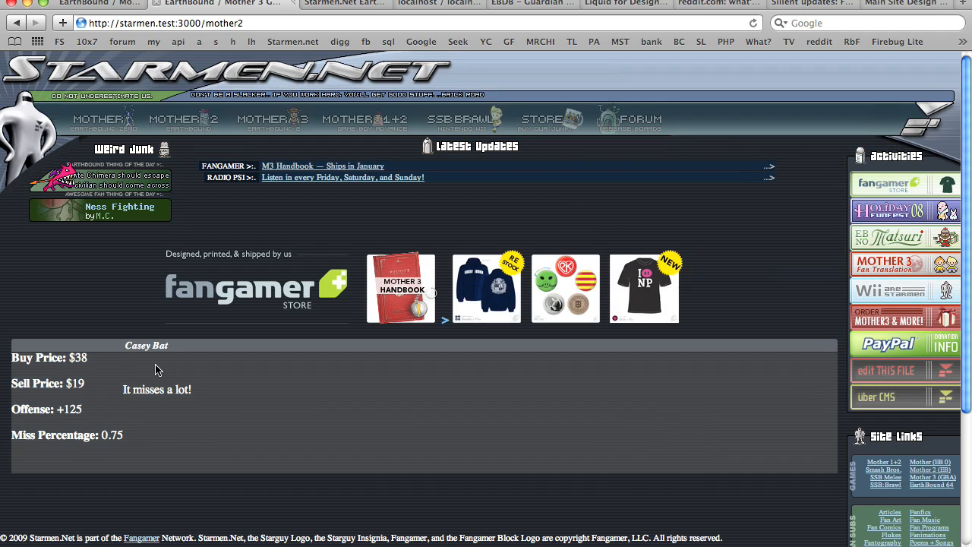